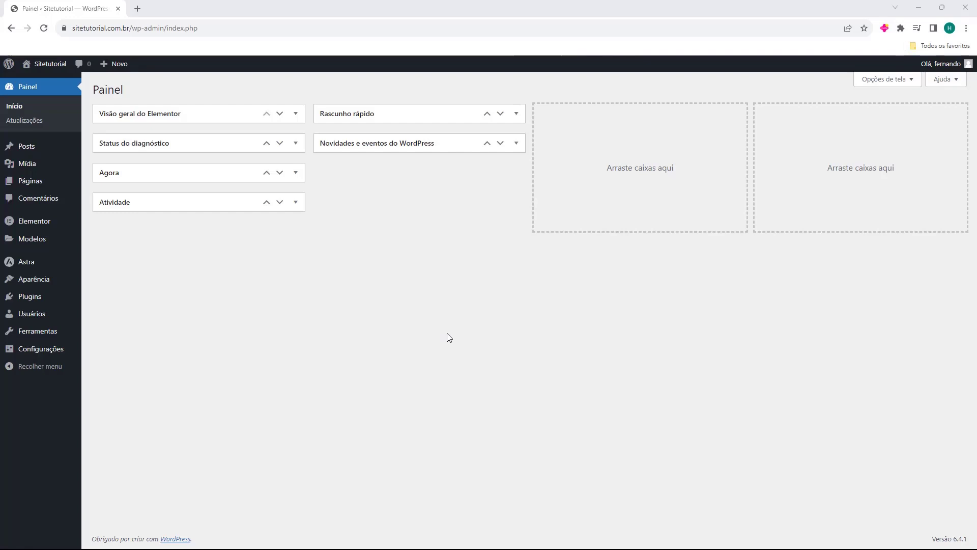
Step: Create a new page titled "Pagina Tutorial" and open it for editing with Elementor
mouse_move(38, 188)
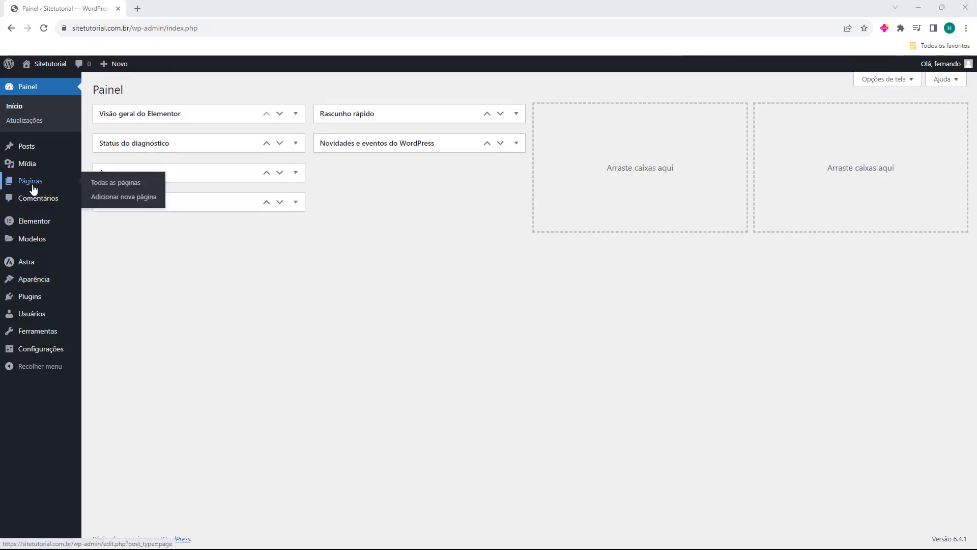
left_click(32, 188)
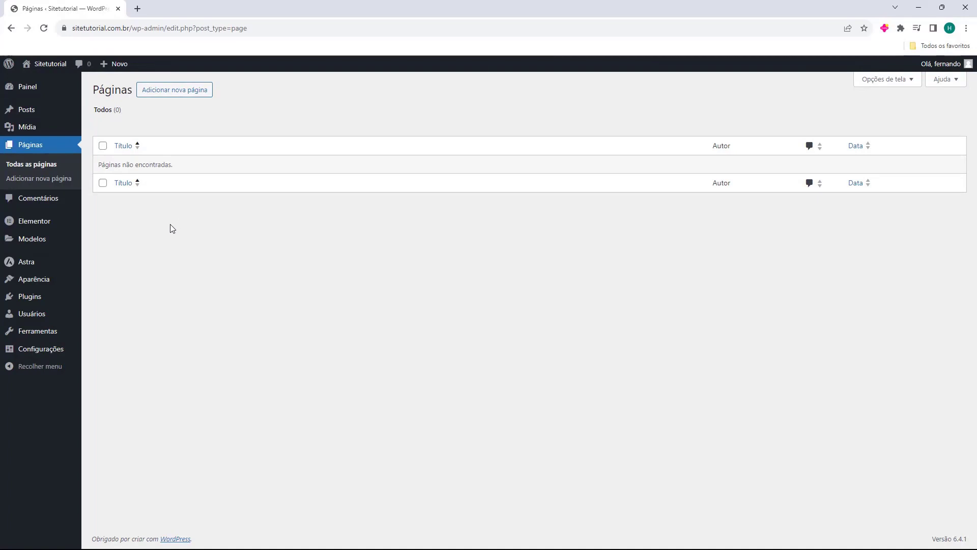
left_click(173, 100)
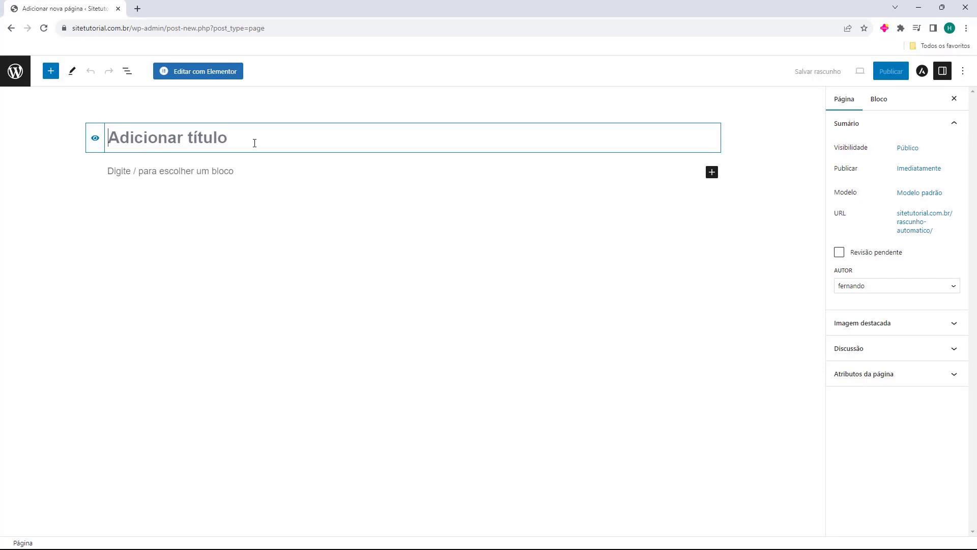
type("Pagina Tutorial")
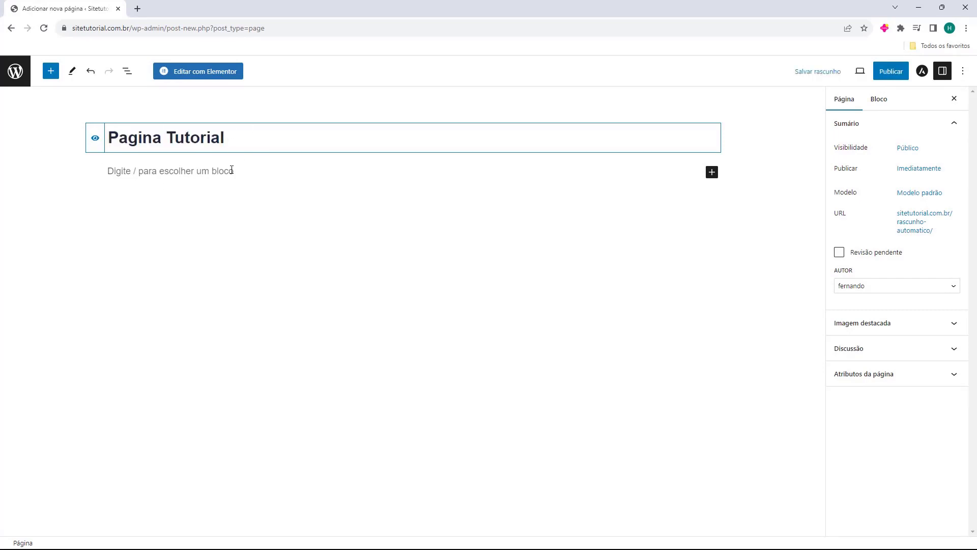
left_click(38, 158)
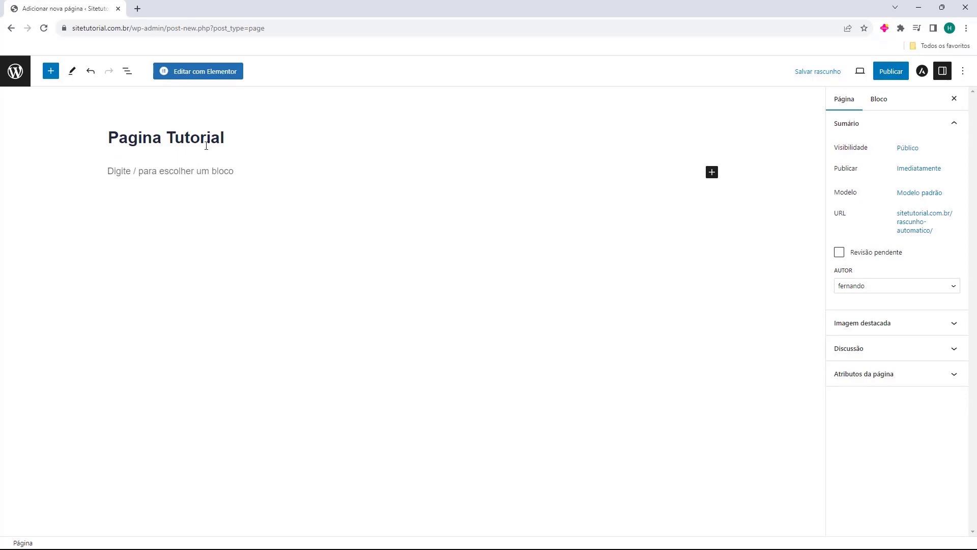
left_click(206, 71)
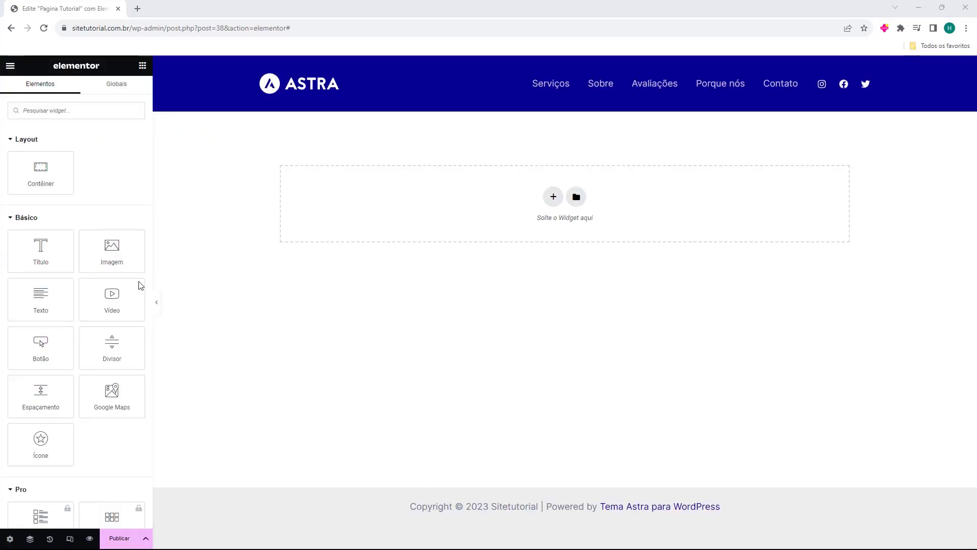
Step: Look through the available widgets and add a container with two equal columns to the page
scroll(63, 236, "down", 15)
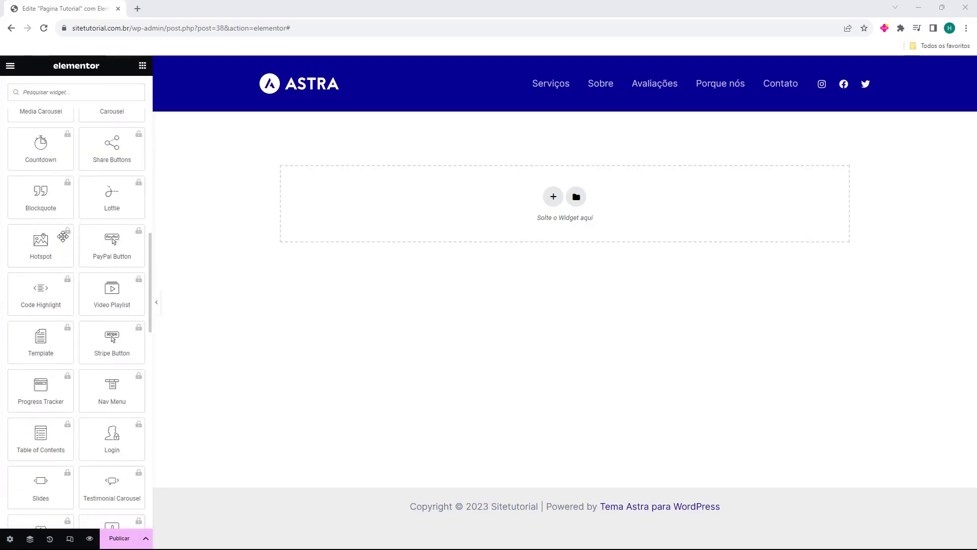
scroll(62, 236, "down", 15)
scroll(63, 249, "up", 6)
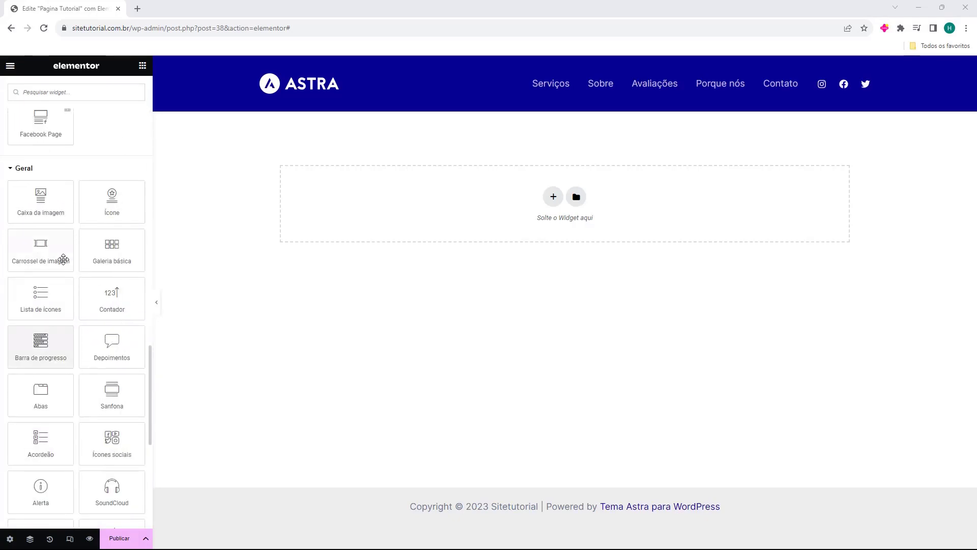
scroll(84, 324, "up", 20)
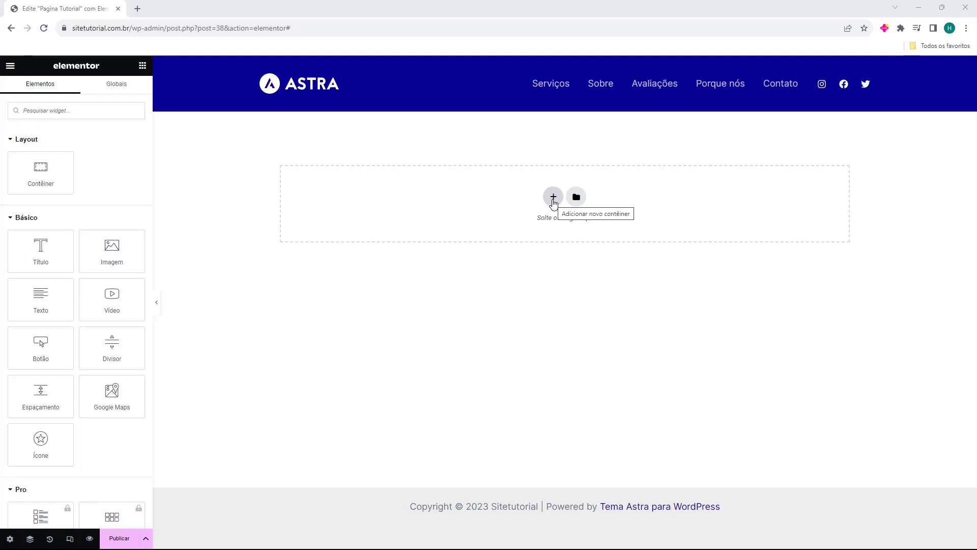
left_click(553, 198)
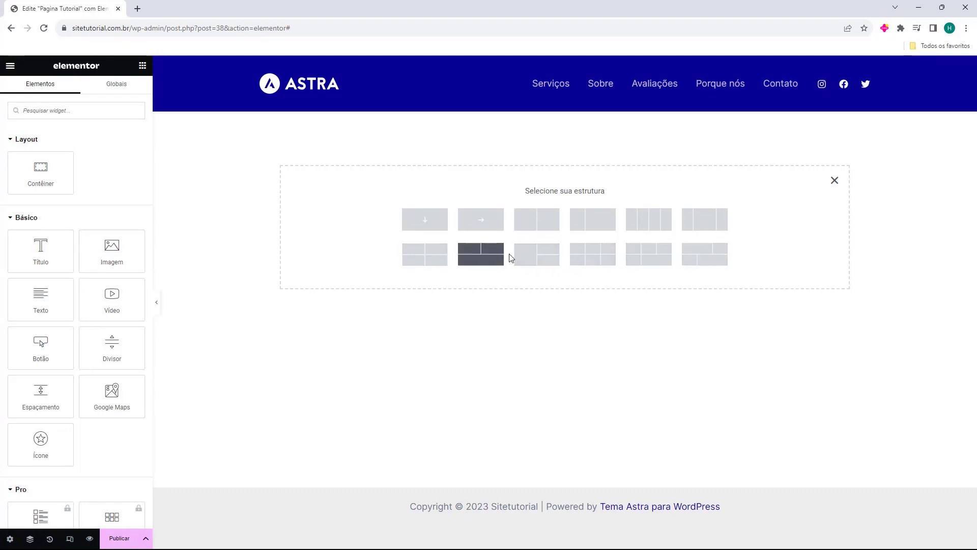
left_click(540, 227)
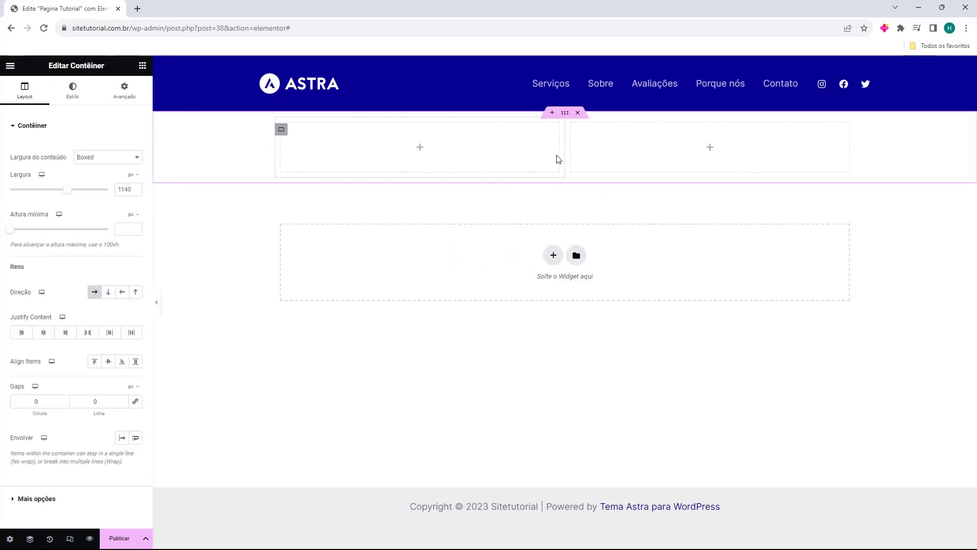
mouse_move(562, 155)
left_mouse_down()
mouse_move(572, 160)
mouse_move(538, 162)
mouse_move(571, 164)
left_mouse_up()
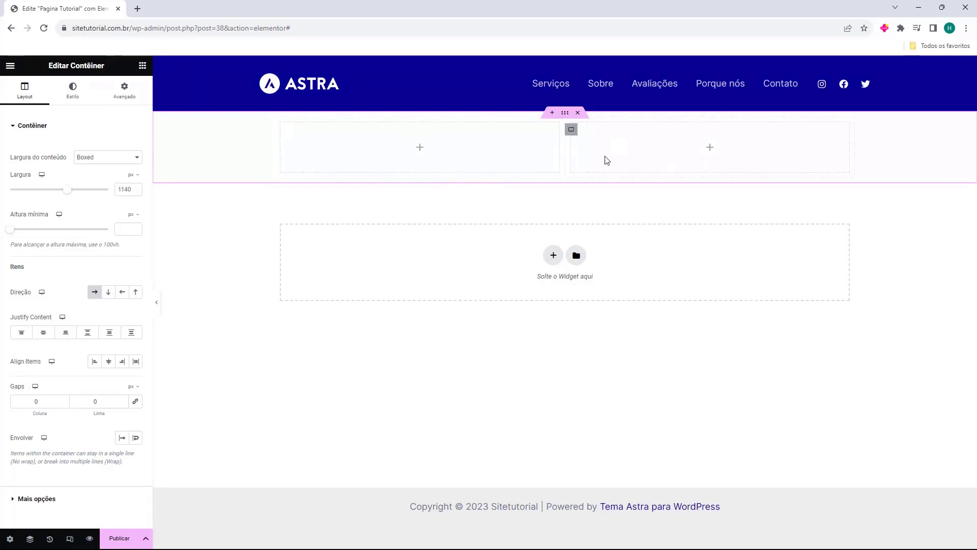
Step: Add a Título widget, an Imagem widget and a Texto widget, stacked in that order, to the left column
left_click(142, 65)
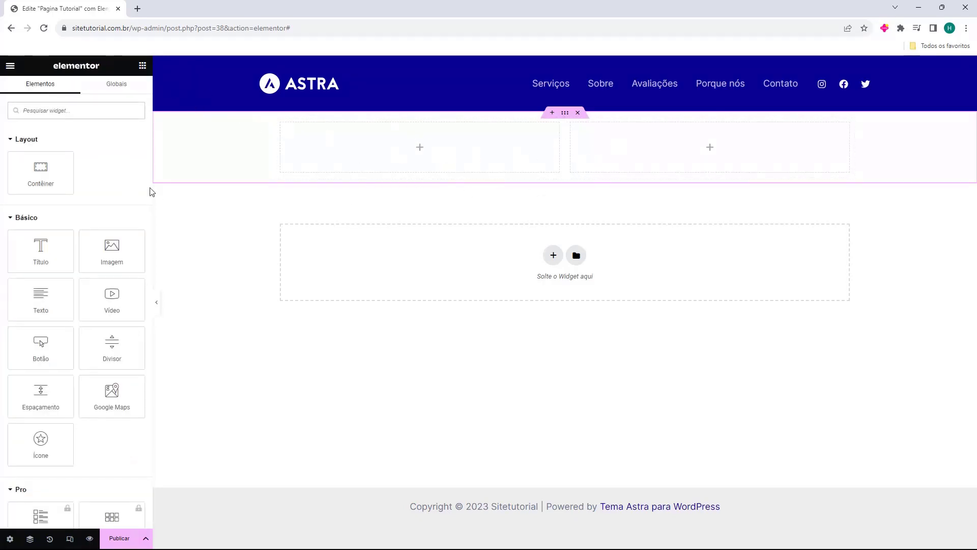
left_click_drag(14, 257, 419, 163)
left_click(142, 65)
left_click_drag(112, 249, 358, 182)
left_click(143, 66)
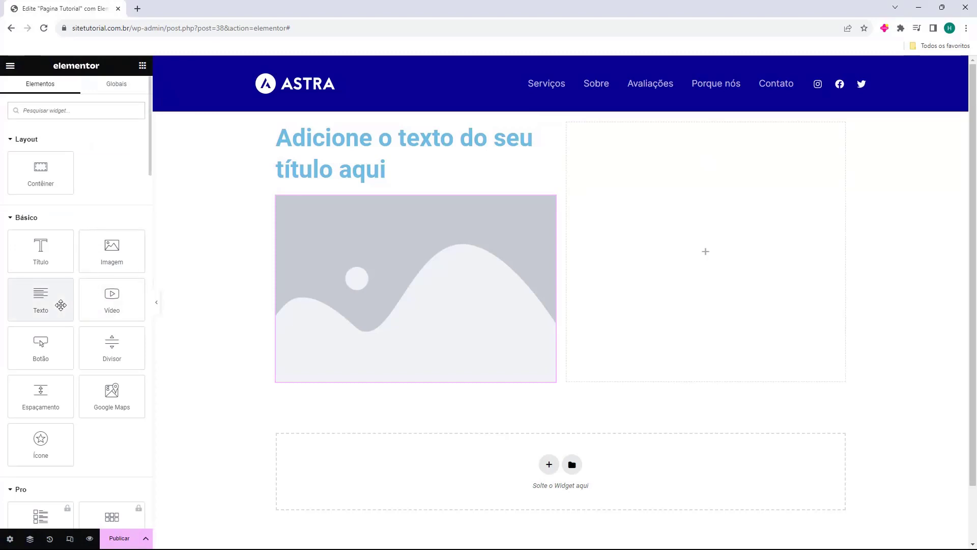
left_click_drag(61, 306, 358, 387)
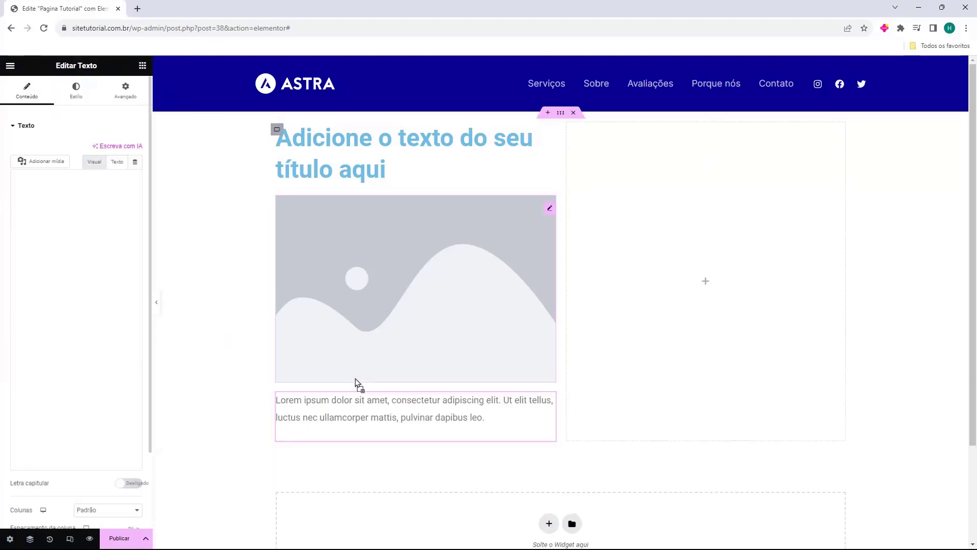
Step: Add an Imagem widget to the right column with a Título widget below it
left_click(142, 66)
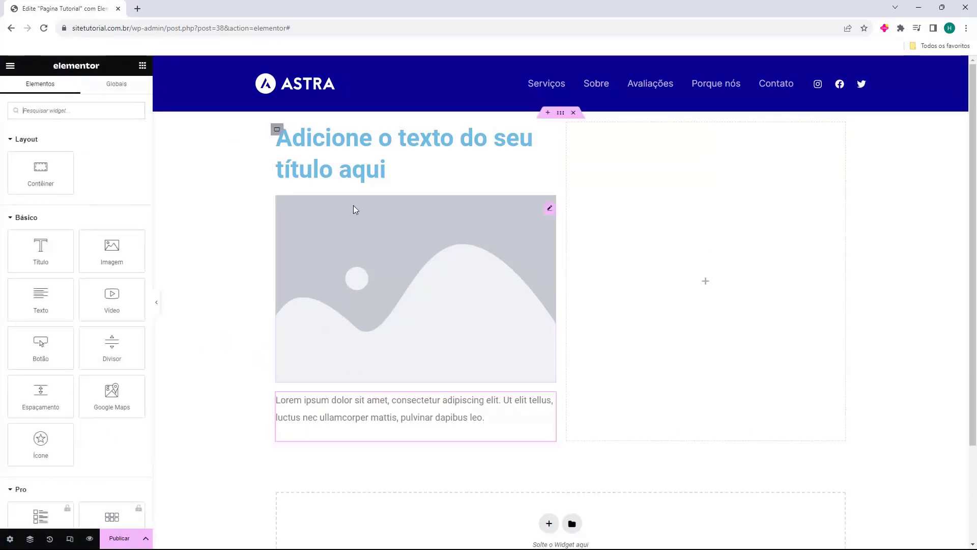
left_click_drag(95, 254, 644, 235)
left_click(143, 65)
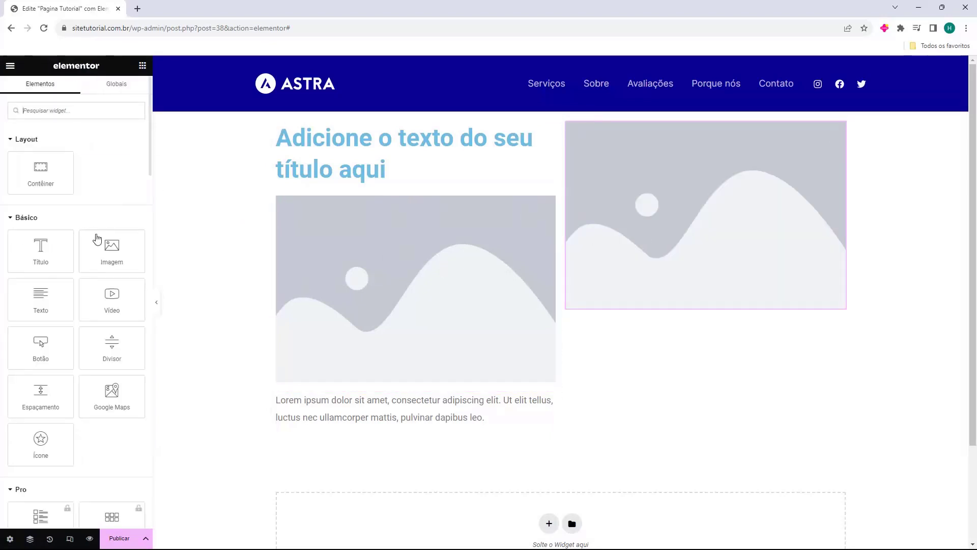
left_click_drag(56, 252, 716, 310)
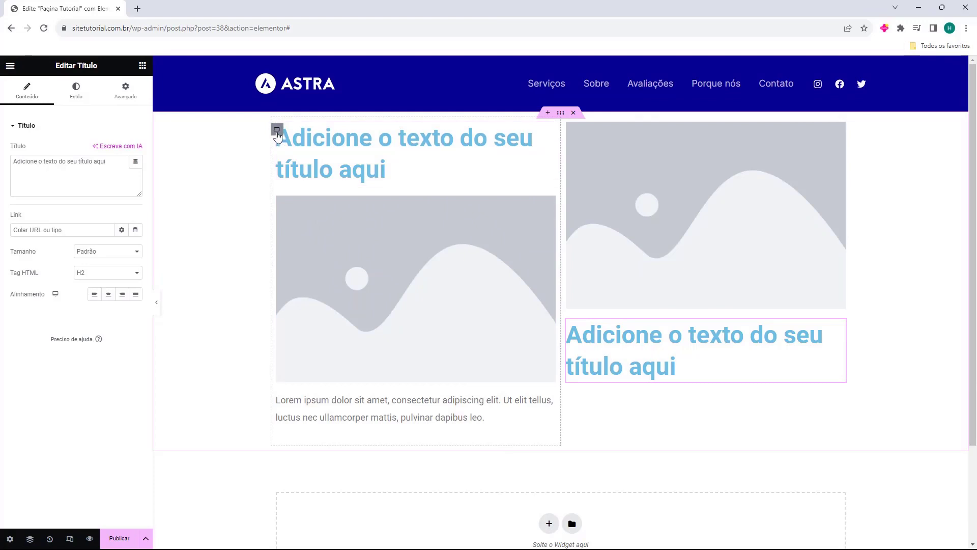
Step: Try Boxed content width and a larger minimum height on the left column's container, restoring Largura total and undoing the height change
left_click(277, 130)
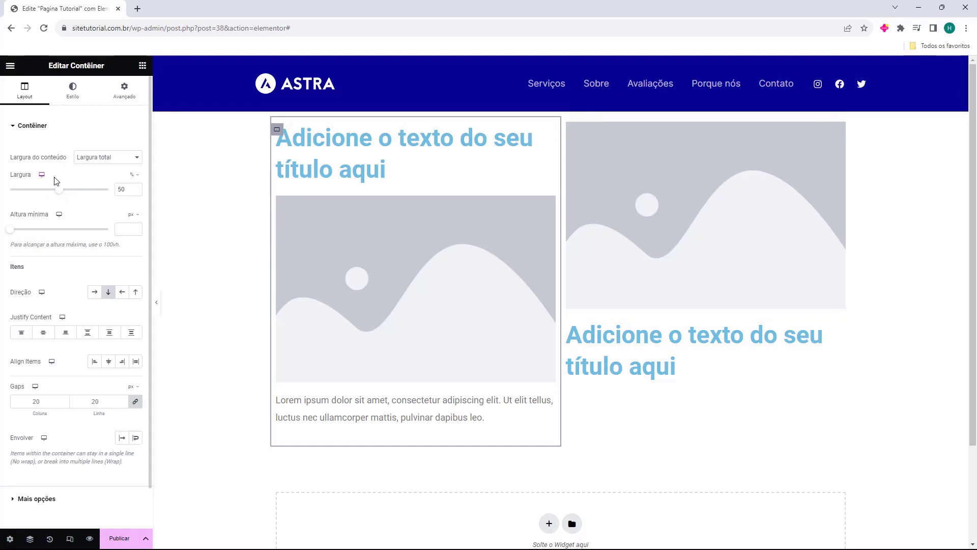
left_click_drag(11, 157, 47, 161)
left_click(100, 158)
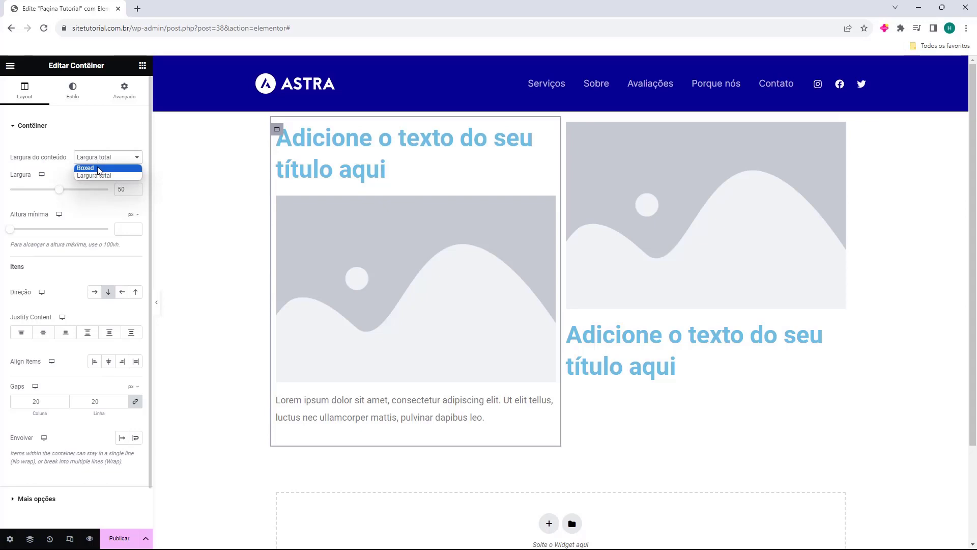
left_click(99, 169)
left_click(101, 159)
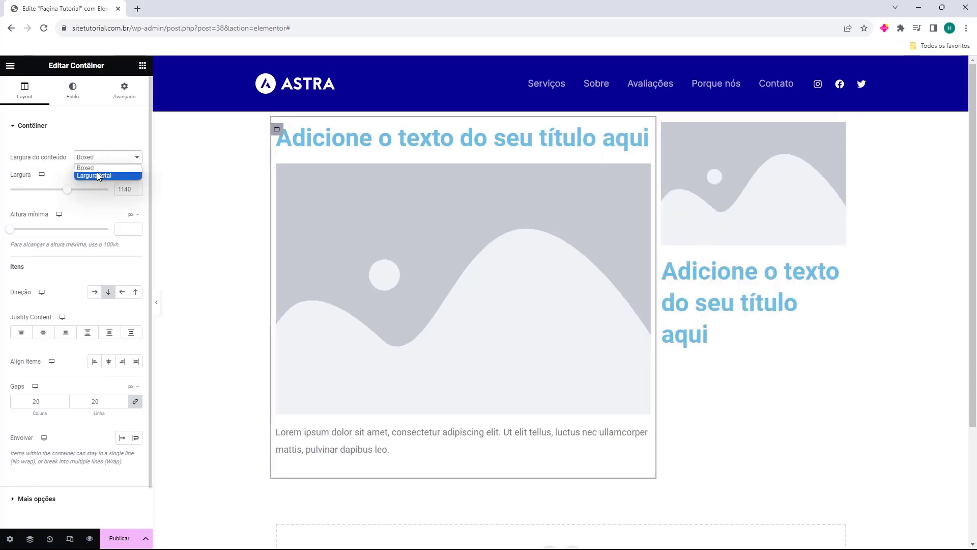
left_click(99, 176)
mouse_move(61, 195)
left_mouse_down()
mouse_move(40, 194)
mouse_move(61, 194)
left_mouse_up()
left_click(59, 191)
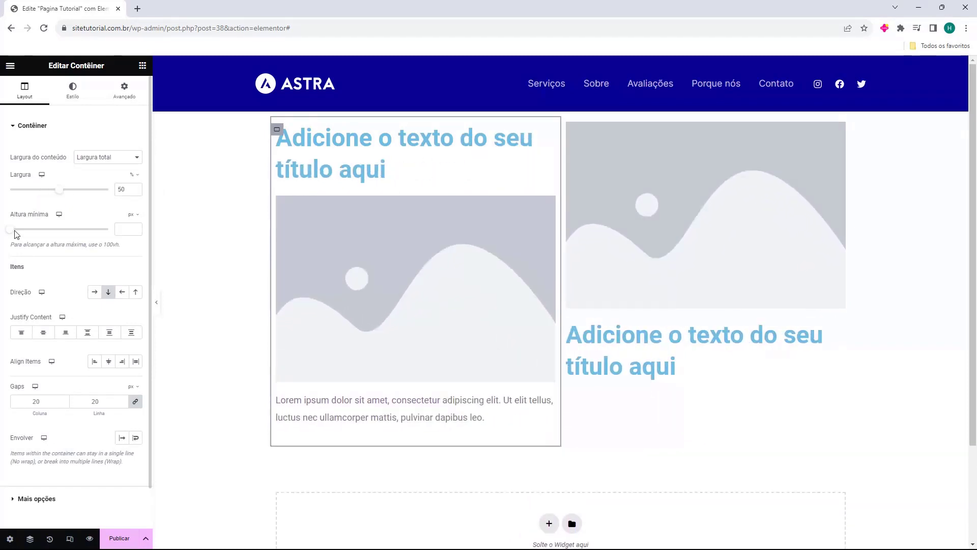
left_click_drag(11, 230, 53, 236)
key("ctrl+z")
Step: Try the row, reversed row and reversed column directions on the left container's items, returning to vertical column
left_click(95, 292)
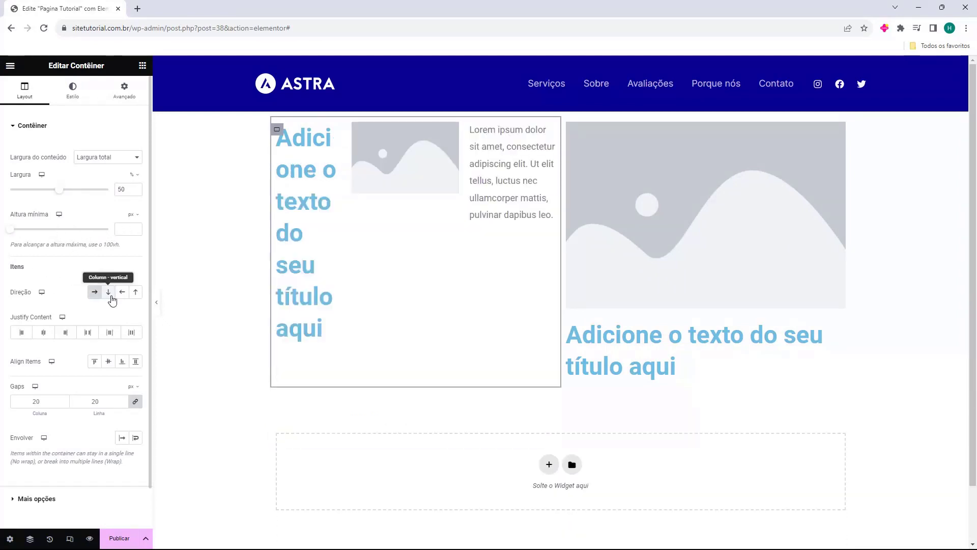
left_click(109, 294)
left_click(122, 294)
left_click(136, 294)
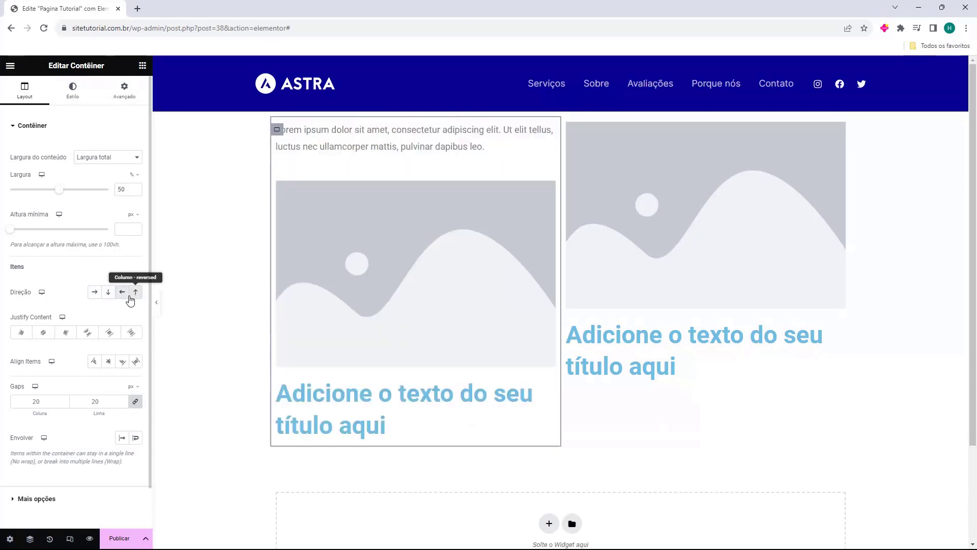
left_click(109, 294)
Step: Try each Justify Content option on the left container and set it to the start option
scroll(61, 283, "down", 1)
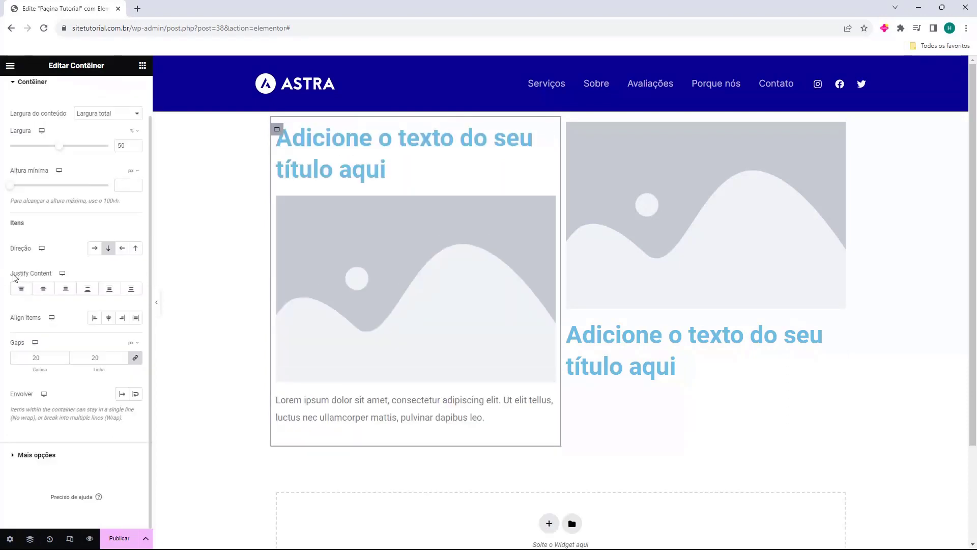
left_click(21, 288)
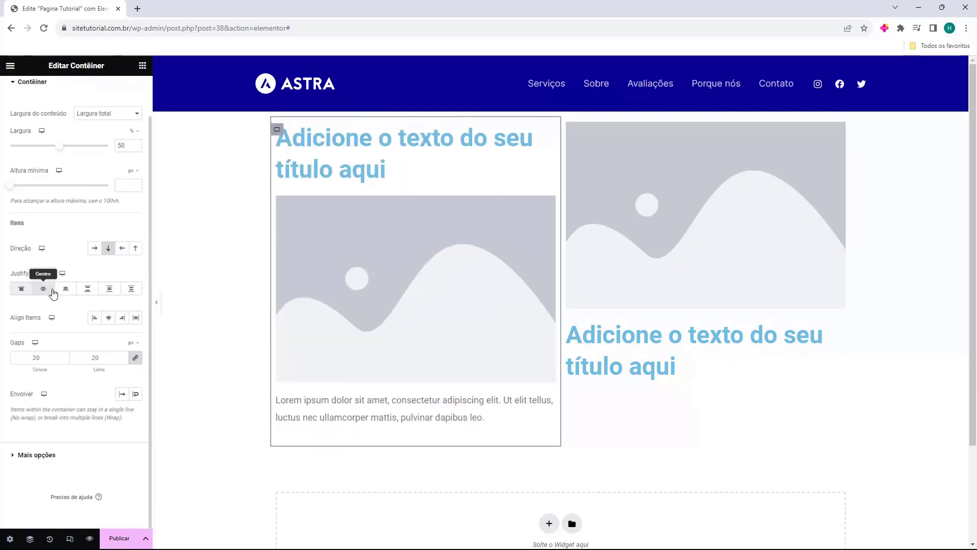
left_click(43, 288)
left_click(65, 288)
left_click(87, 289)
left_click(109, 288)
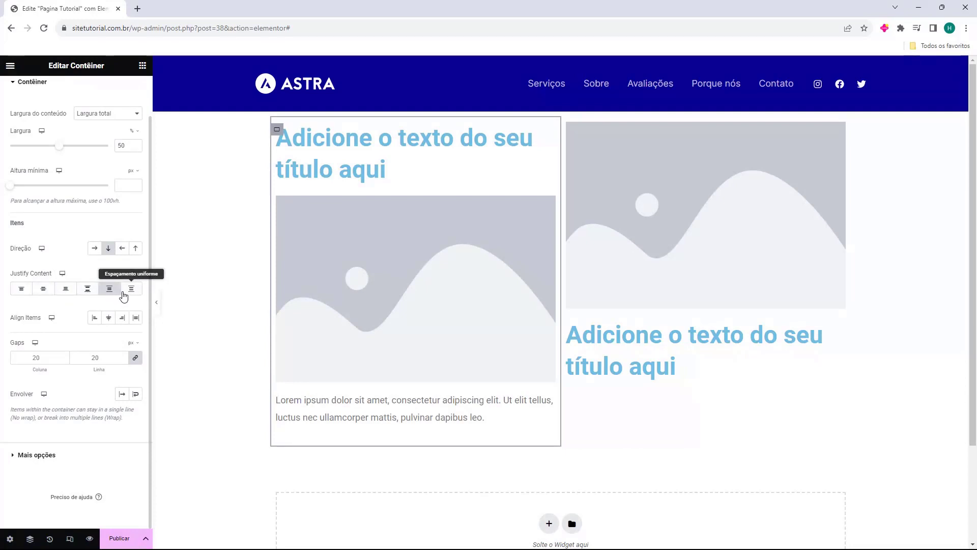
left_click(131, 289)
left_click(25, 289)
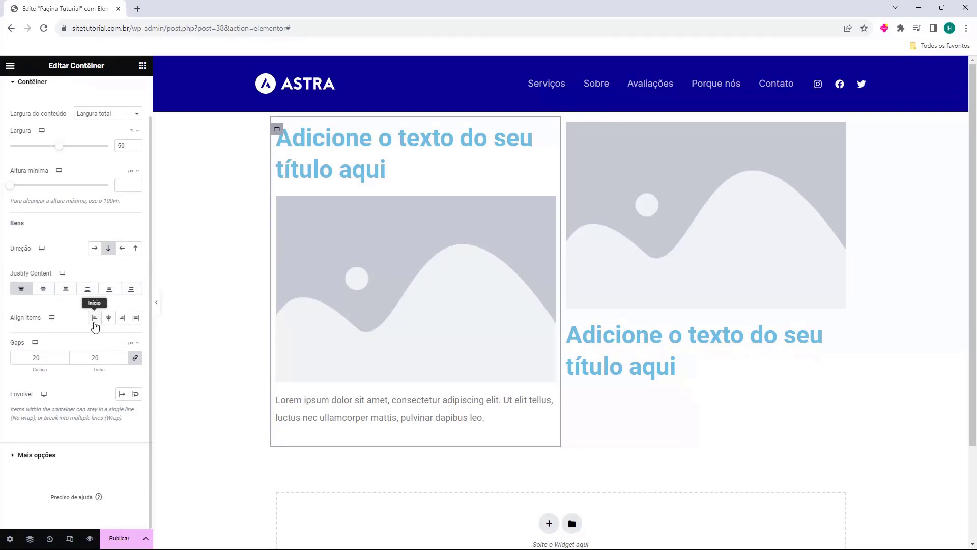
Step: Set the left container's Align Items to Início and its linked column and row gaps to 22 px
left_click(95, 319)
left_click(108, 319)
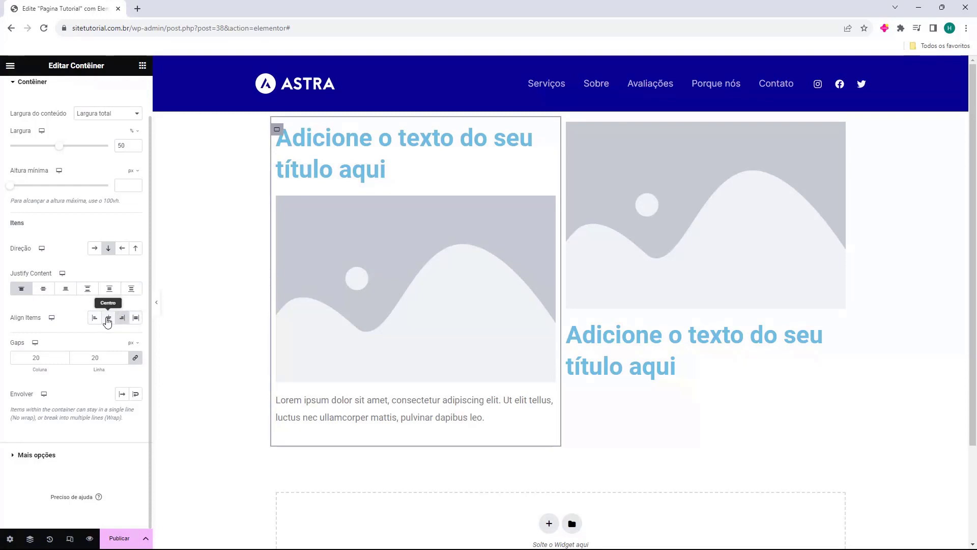
left_click(95, 317)
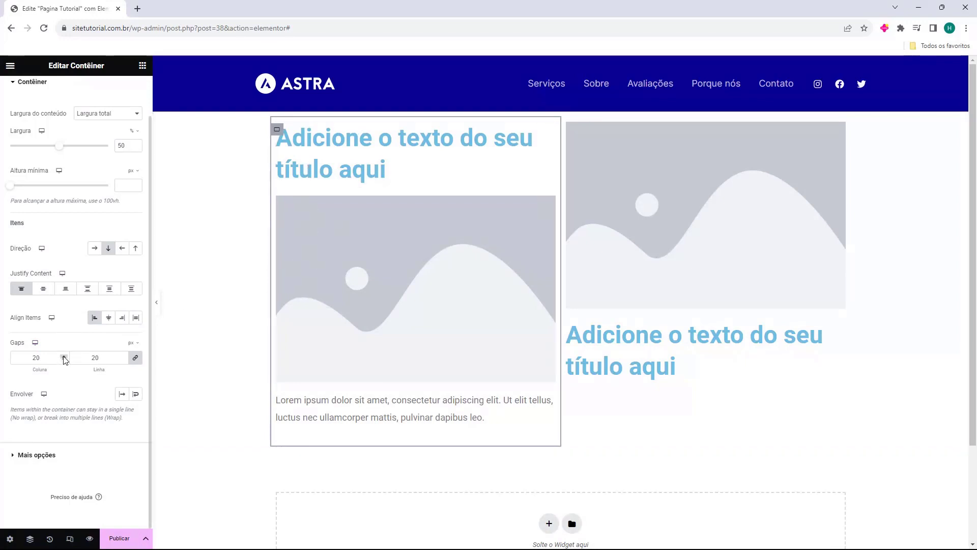
left_click_drag(64, 360, 64, 356)
scroll(86, 283, "up", 1)
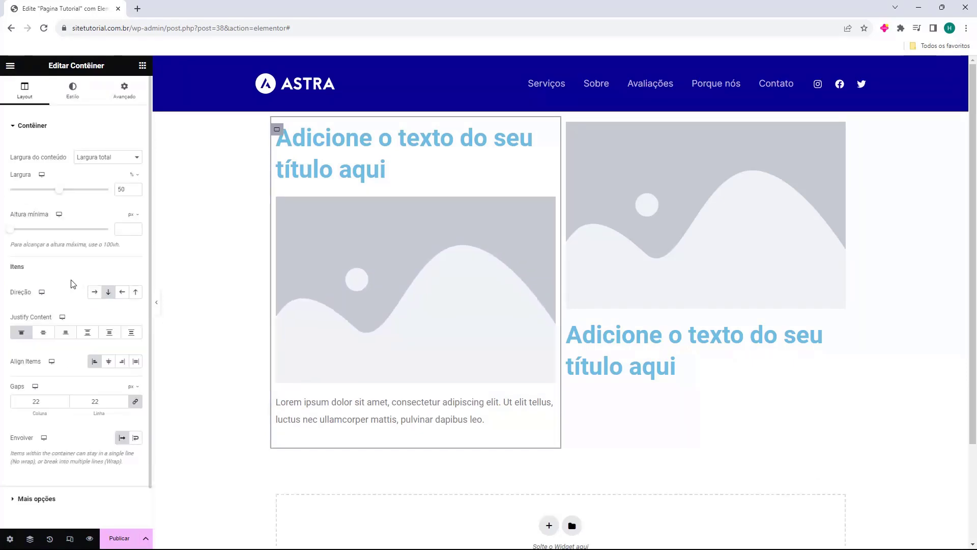
Step: Give the left container a Classic background in the red colour #C71A1A
left_click(77, 99)
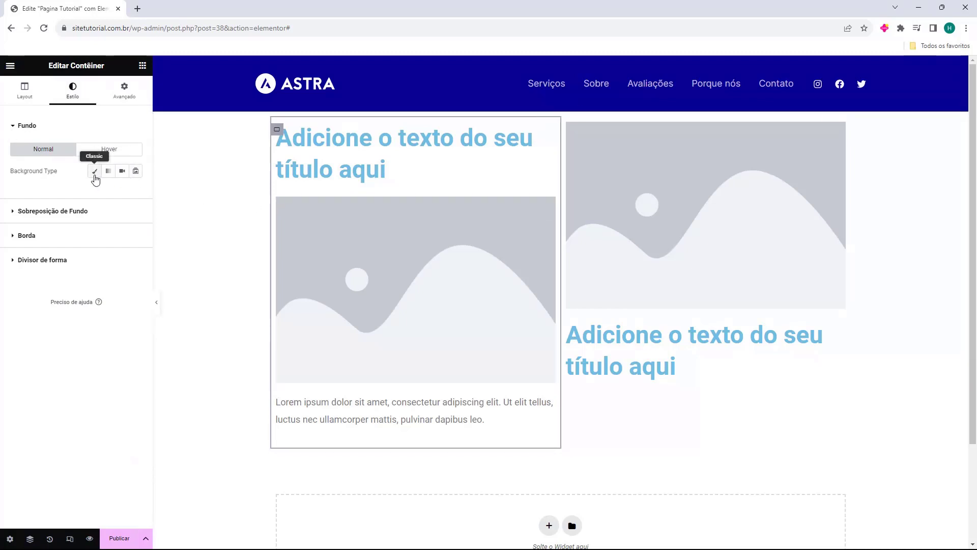
left_click(95, 171)
left_click(136, 192)
left_click(150, 265)
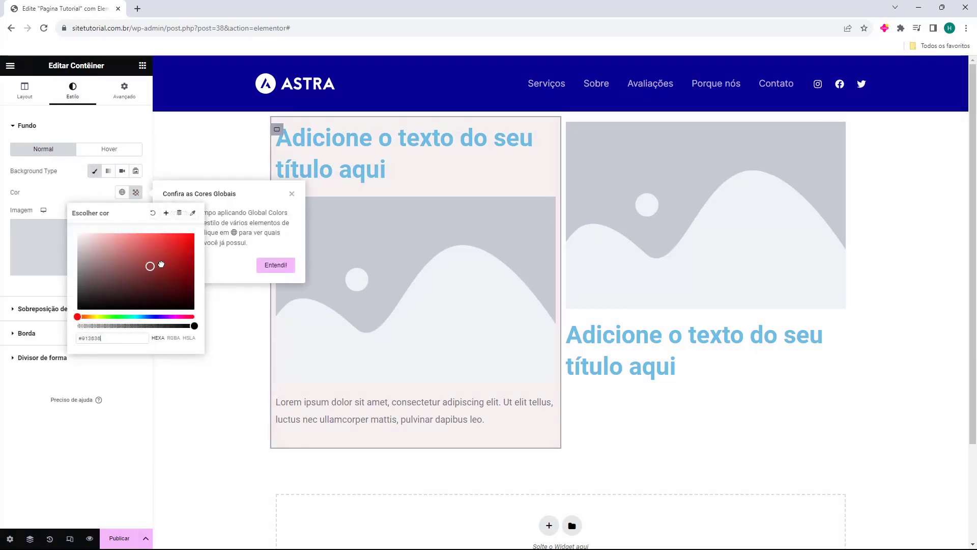
left_click_drag(160, 264, 179, 250)
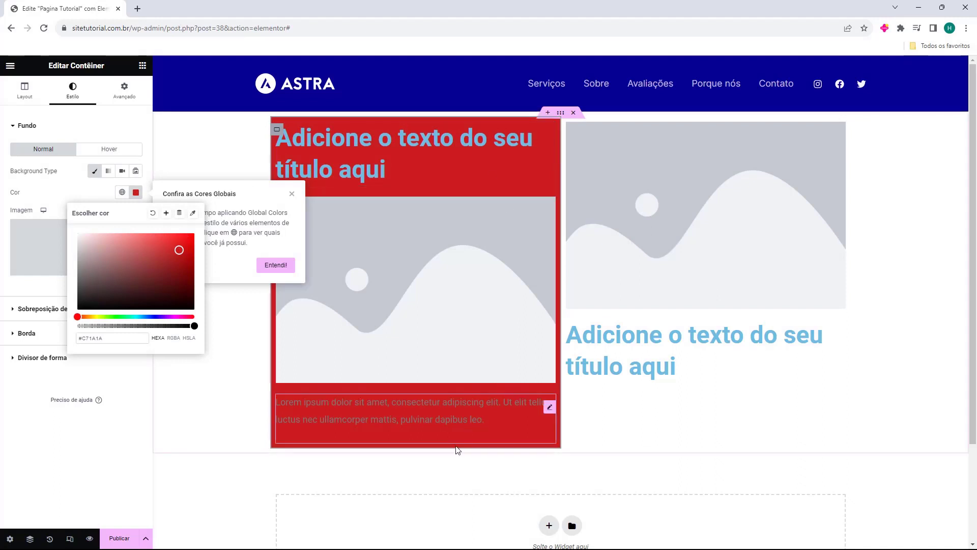
left_click(74, 199)
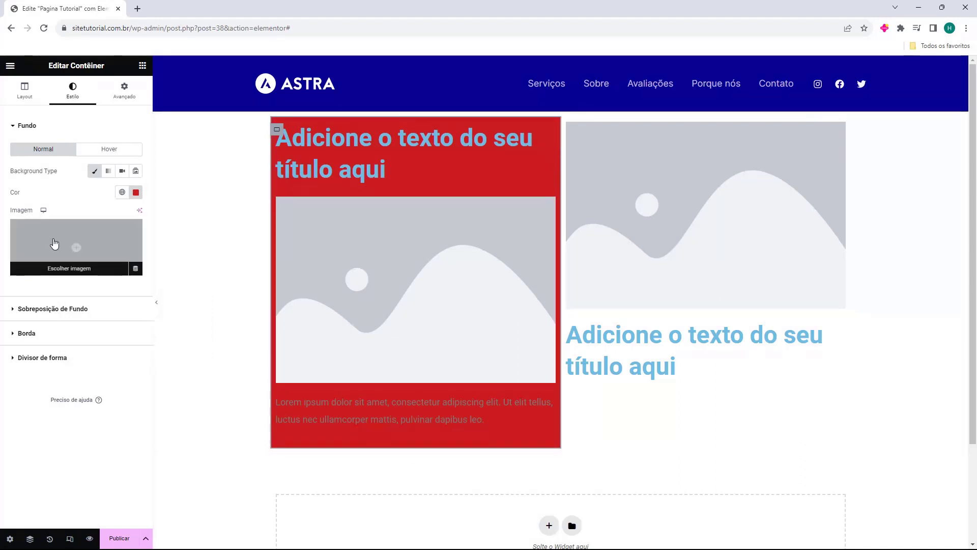
Step: Try a Gradient background on the left container, ending with its background removed
left_click(108, 171)
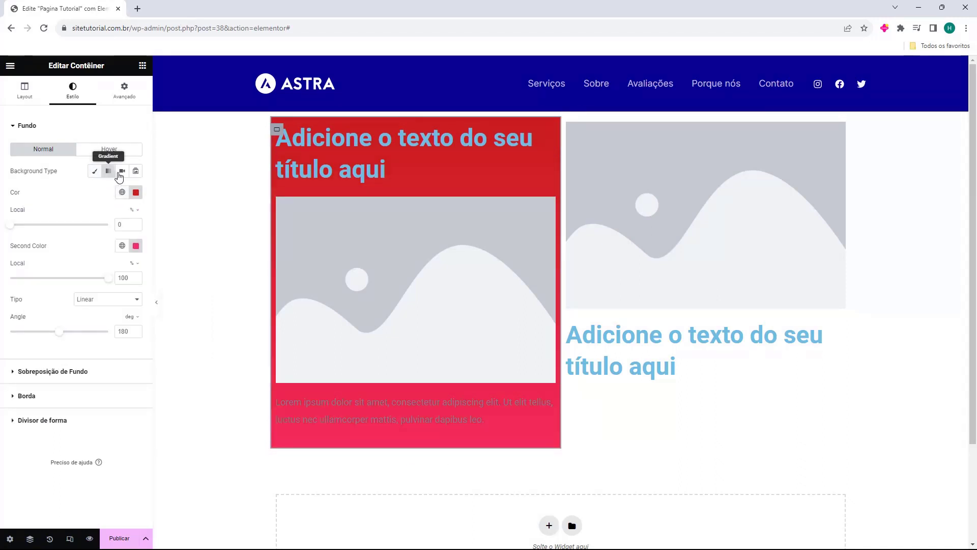
left_click(94, 171)
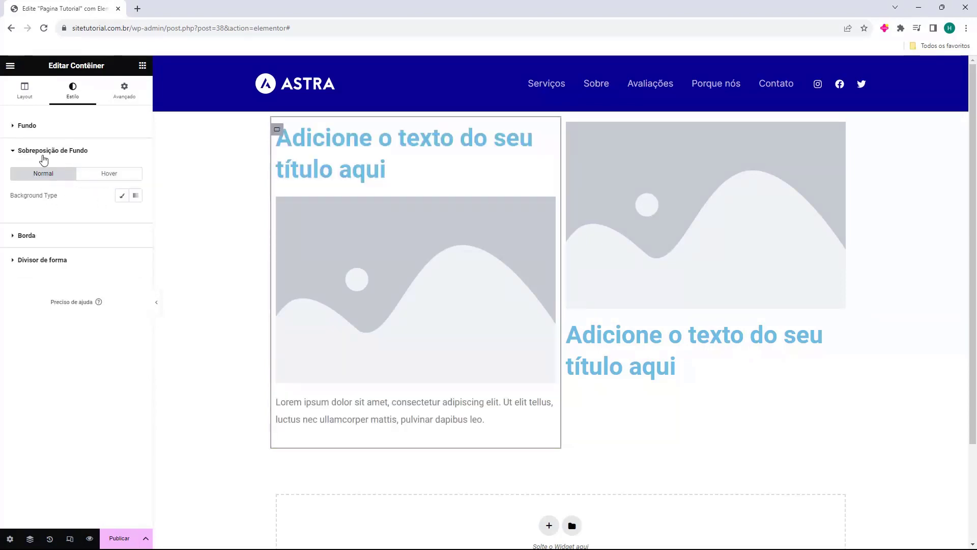
Step: Try a Classic background overlay in black #000000 on the left container and clear the overlay colour
left_click(122, 195)
left_click(136, 216)
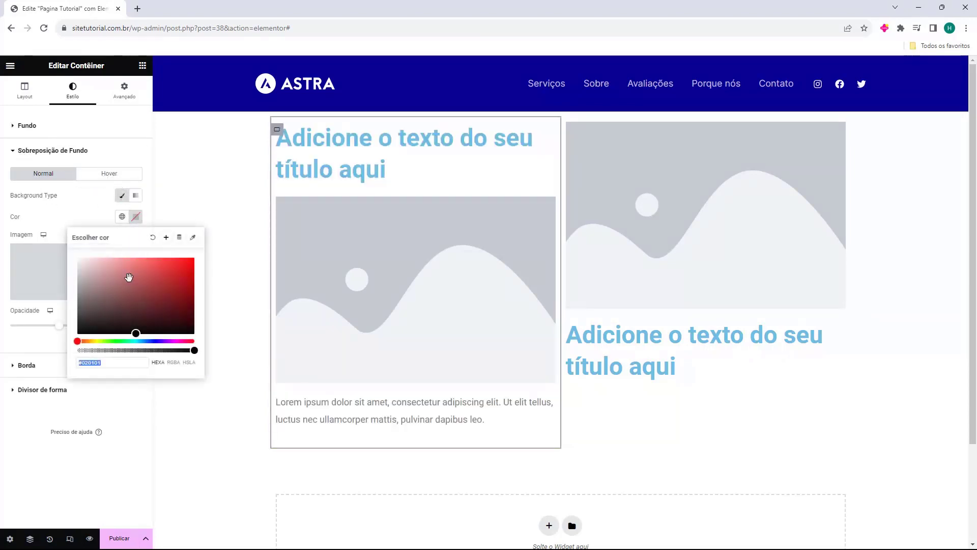
left_click_drag(129, 277, 196, 342)
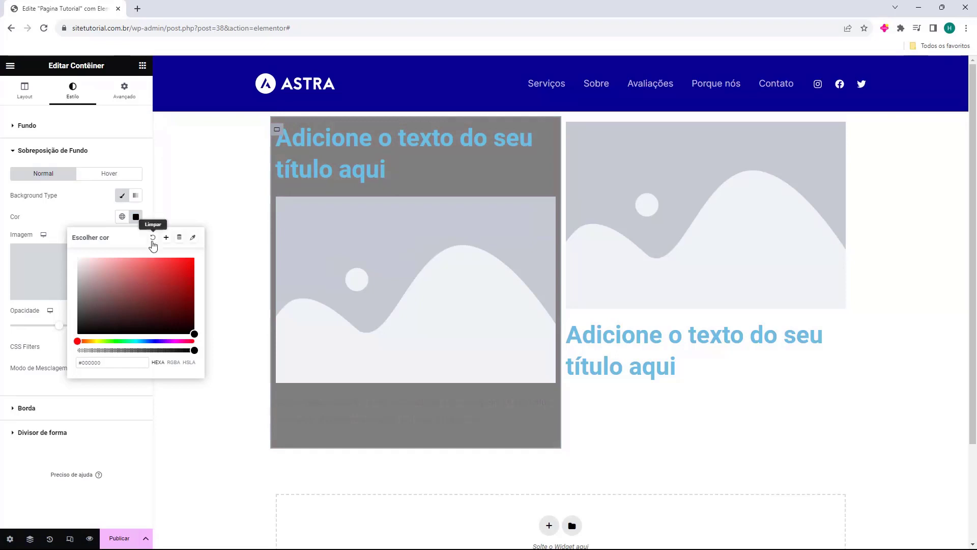
left_click(153, 238)
Step: Try Sólido and Duplo borders on the left container with linked 16 px widths and 15 px corner rounding
left_click(51, 178)
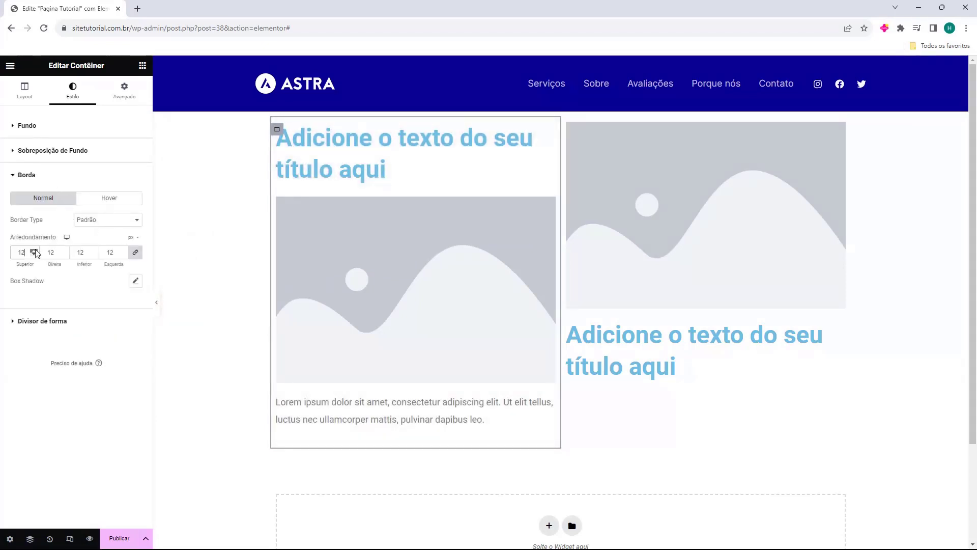
left_click(86, 220)
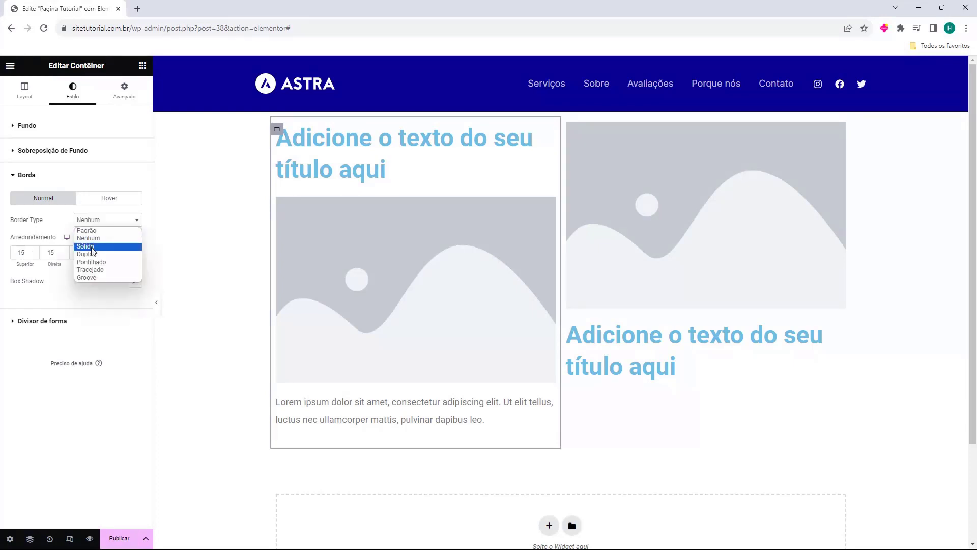
left_click(89, 245)
left_click(91, 220)
left_click(94, 254)
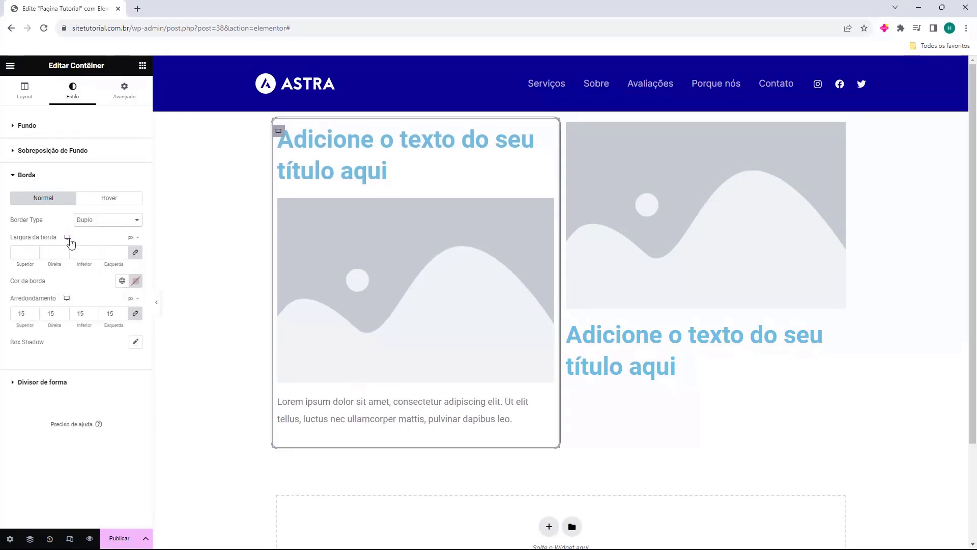
left_click_drag(34, 253, 36, 320)
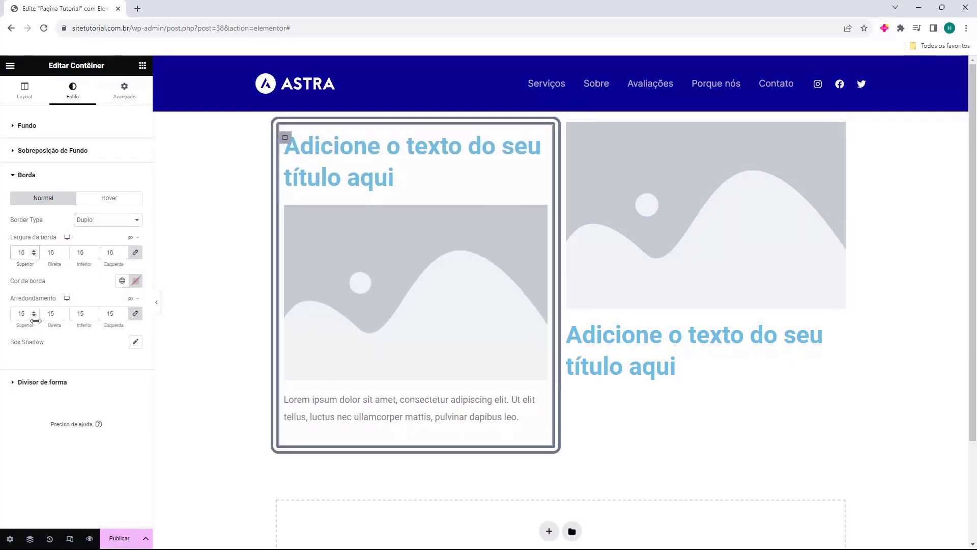
scroll(34, 316, "down", 5)
scroll(35, 312, "up", 3)
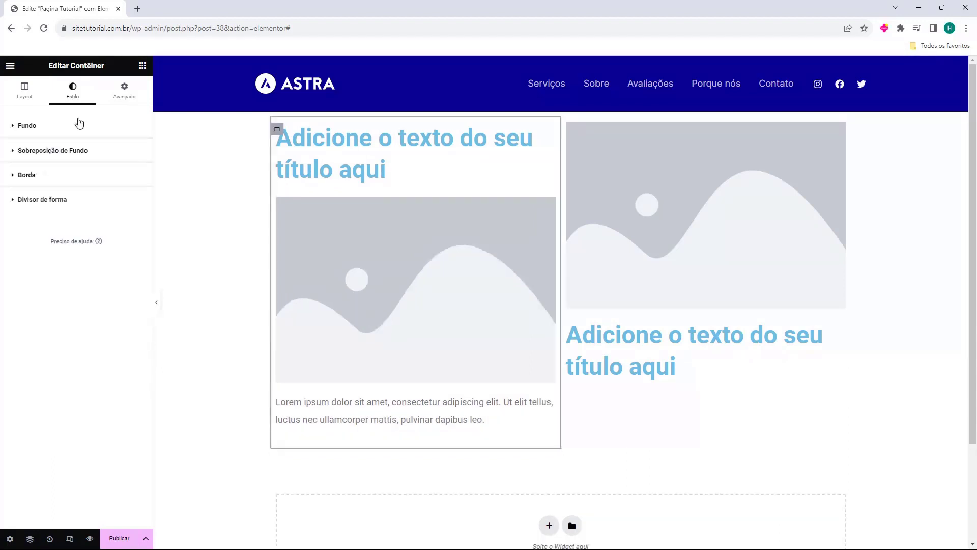
Step: Set all four linked margins of the left container to 36 px in its advanced layout settings
left_click(122, 96)
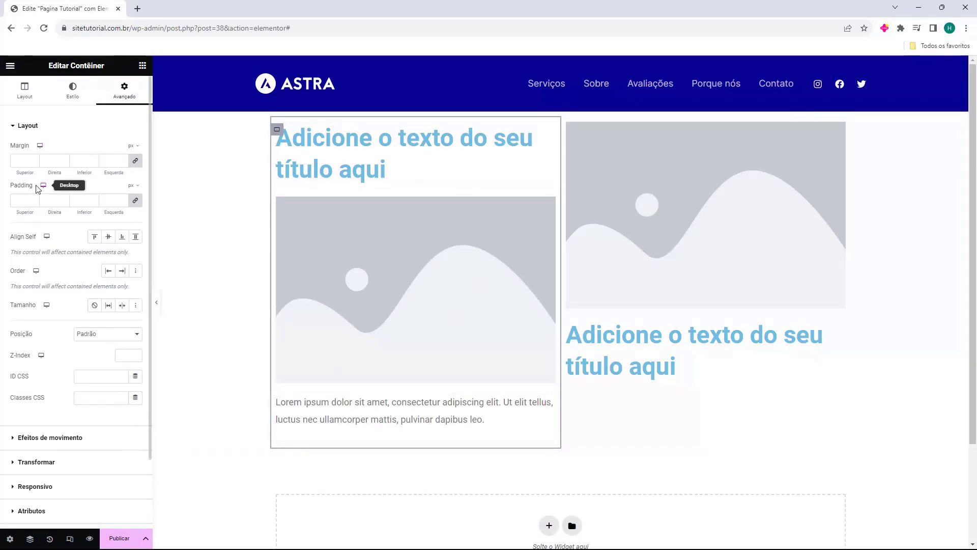
left_click_drag(10, 188, 30, 187)
left_click(21, 163)
type("0")
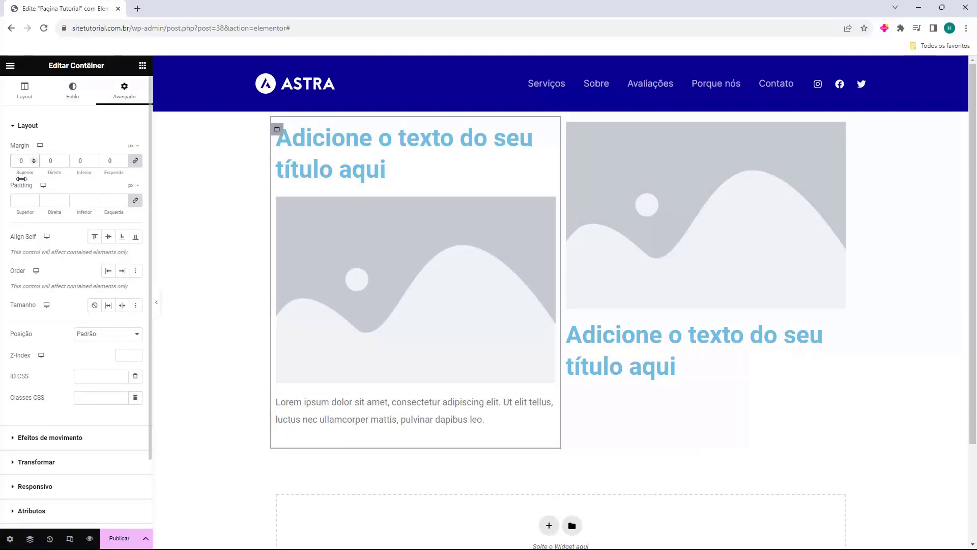
left_click_drag(13, 148, 23, 150)
left_click(23, 150)
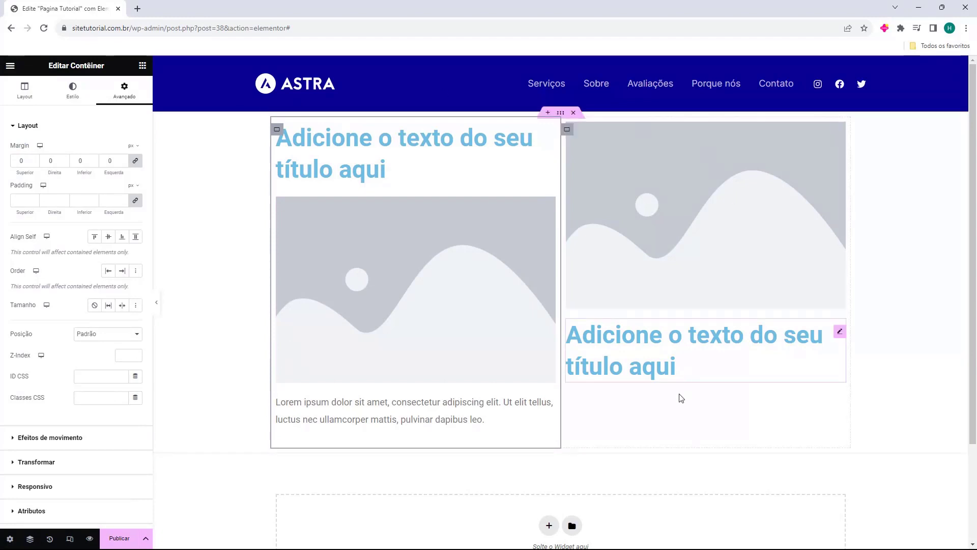
left_click_drag(9, 186, 31, 186)
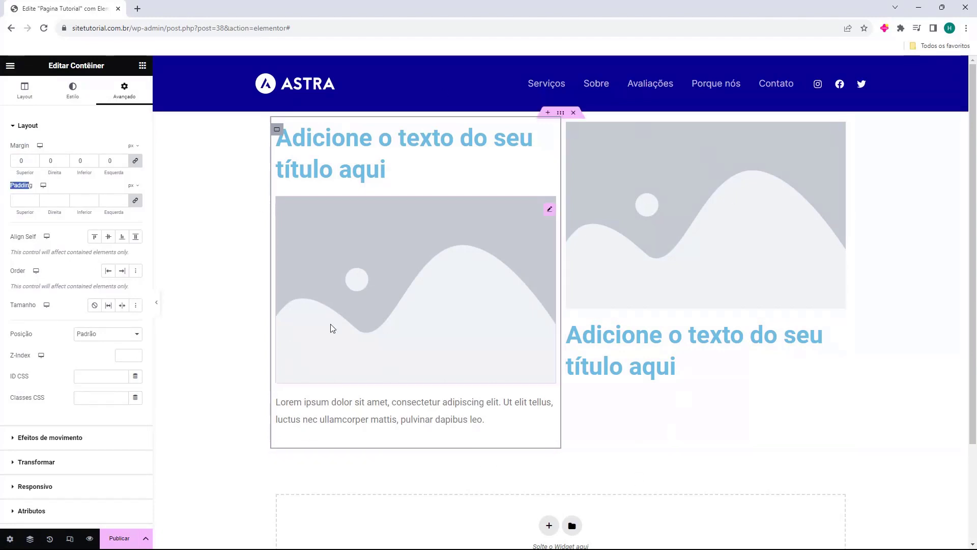
left_click(34, 184)
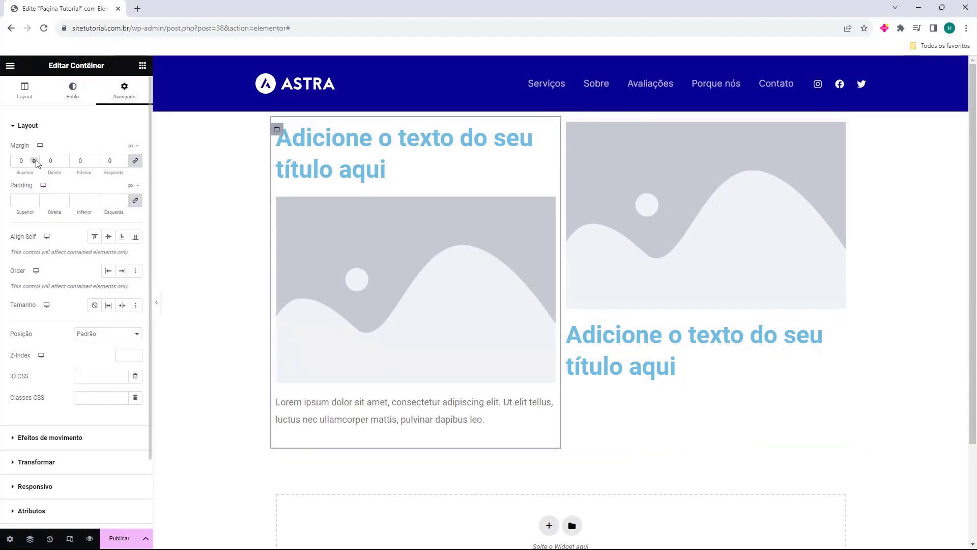
left_click_drag(34, 160, 35, 162)
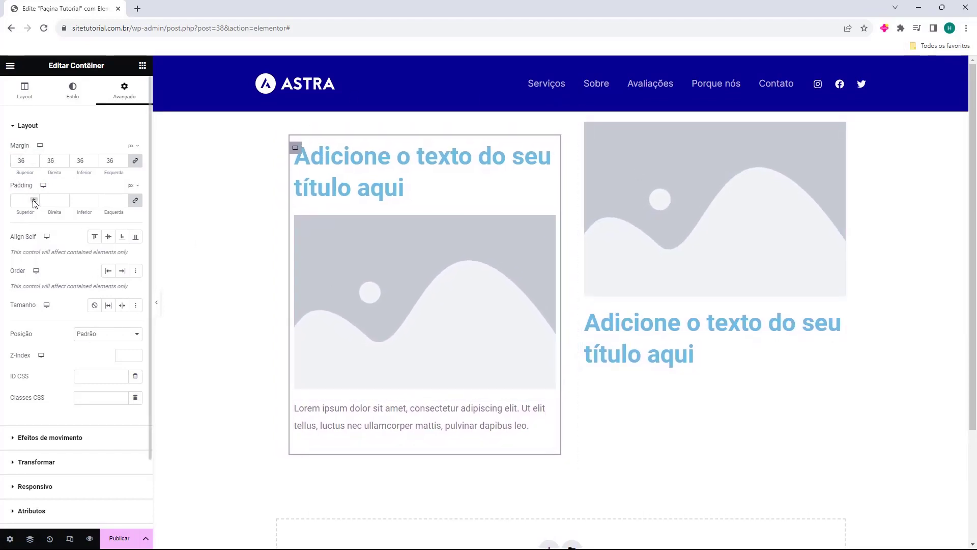
Step: Set the left container's padding to 50 px, then unlink the sides and use 77 right, 73 bottom and 63 left
left_click_drag(34, 200, 34, 200)
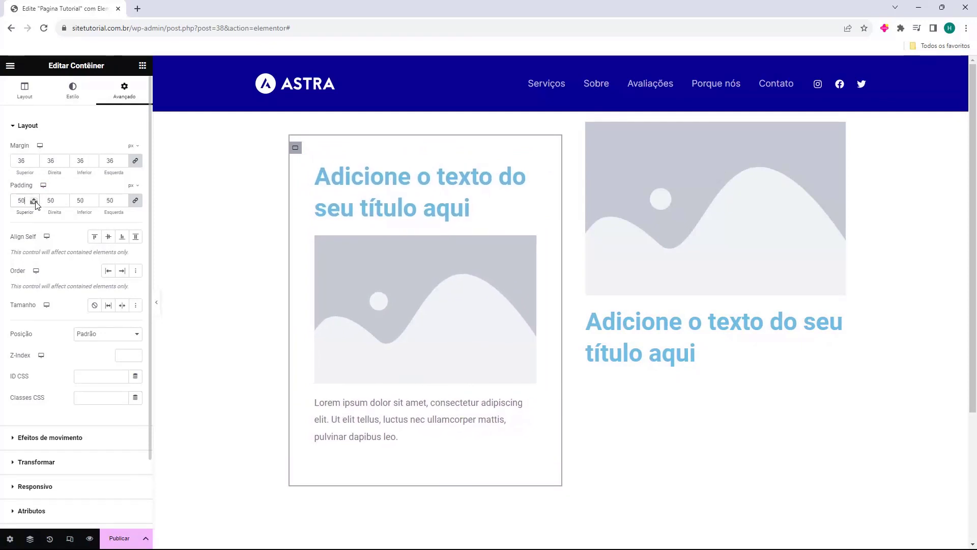
left_click(136, 202)
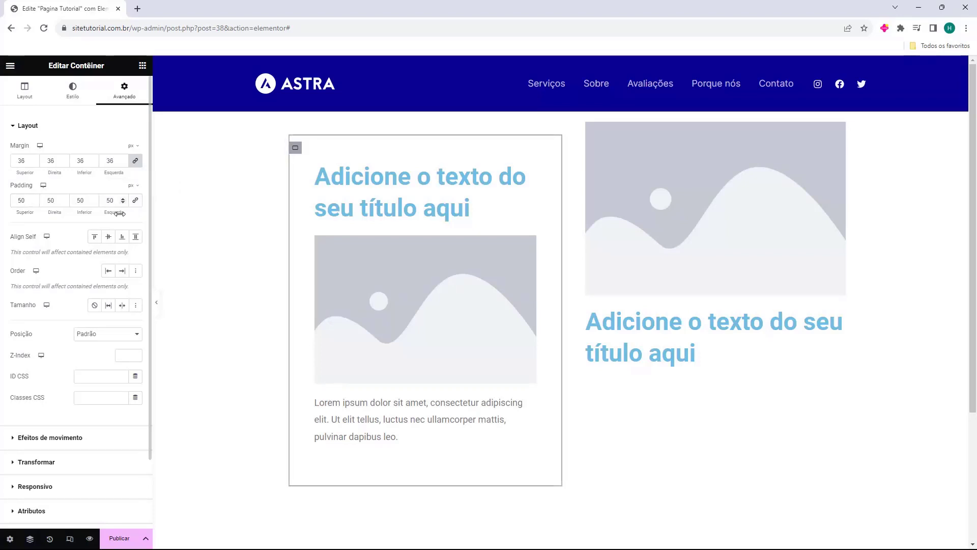
left_click_drag(93, 200, 122, 198)
left_click(63, 199)
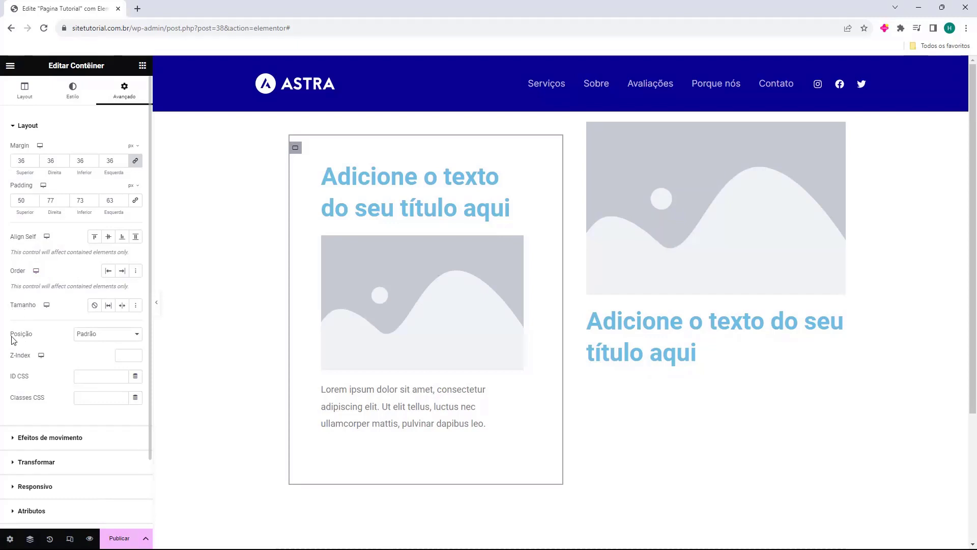
left_click_drag(11, 335, 32, 335)
left_click(23, 338)
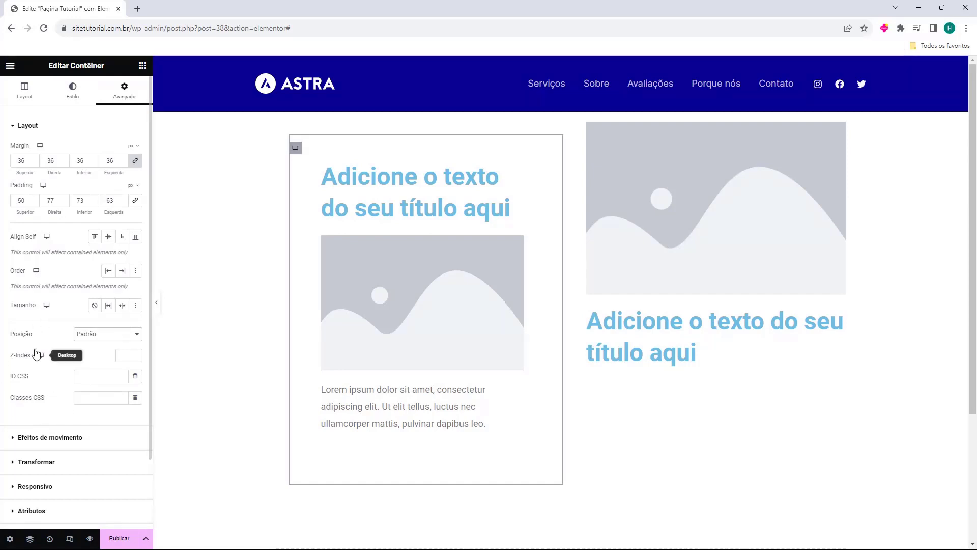
Step: Try the Fade In Down entrance animation on the left container and set it to Fade In Left
scroll(38, 326, "down", 2)
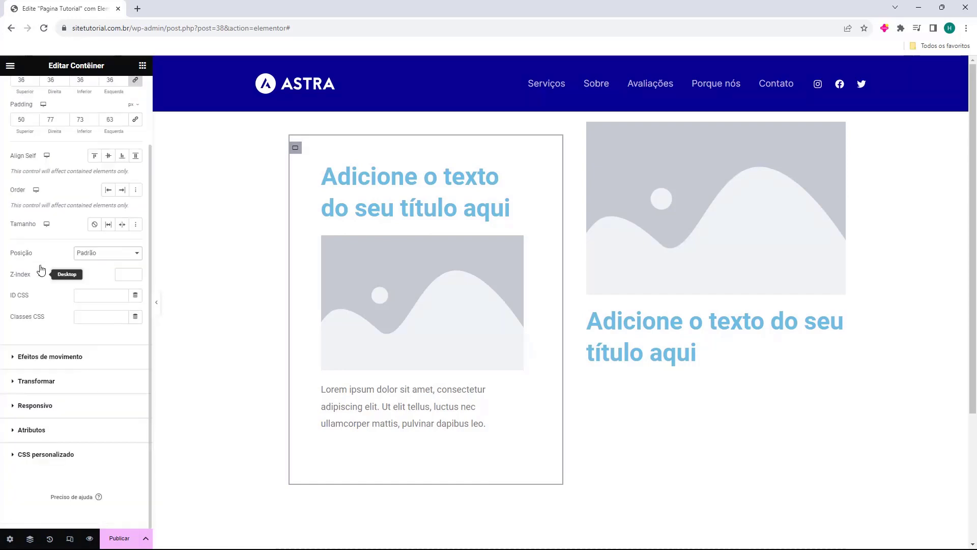
left_click(51, 357)
left_click(46, 185)
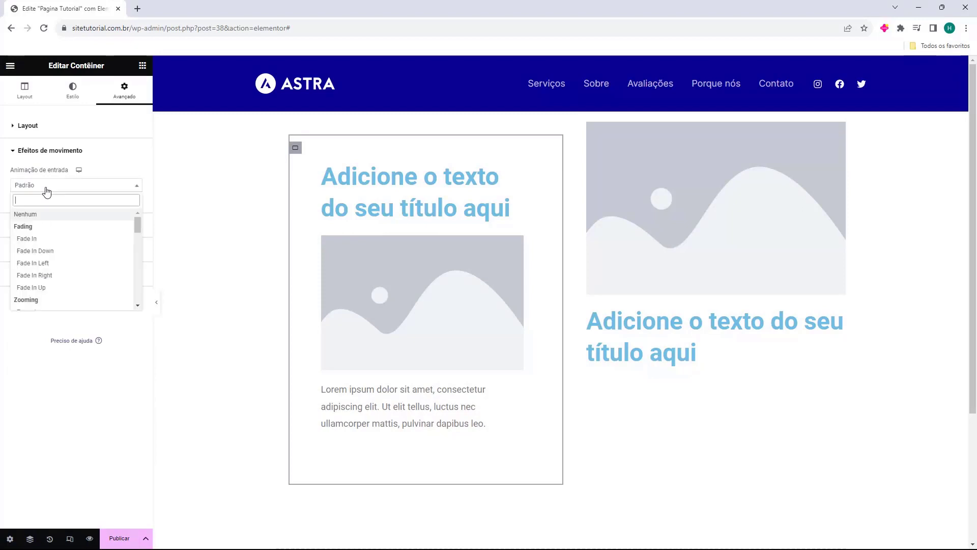
left_click(44, 257)
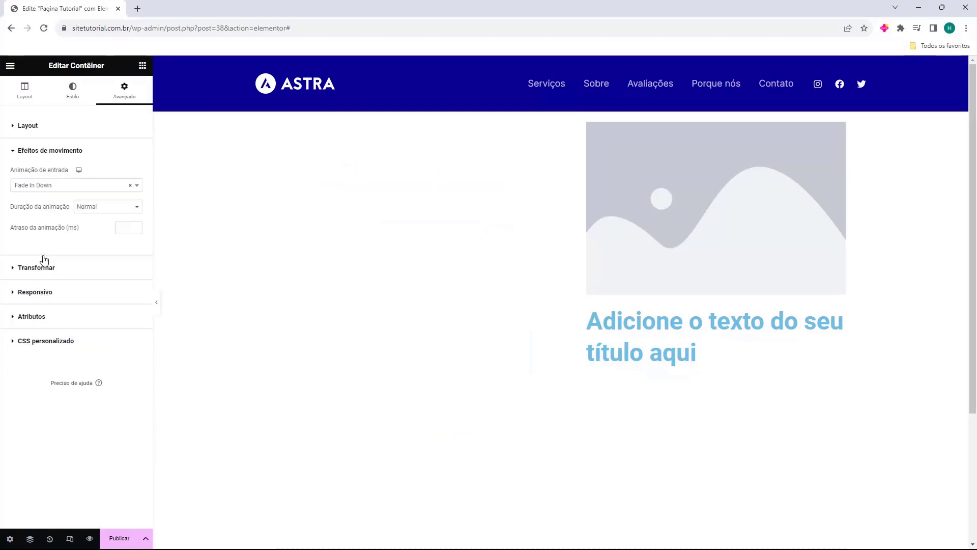
left_click(67, 185)
left_click(71, 264)
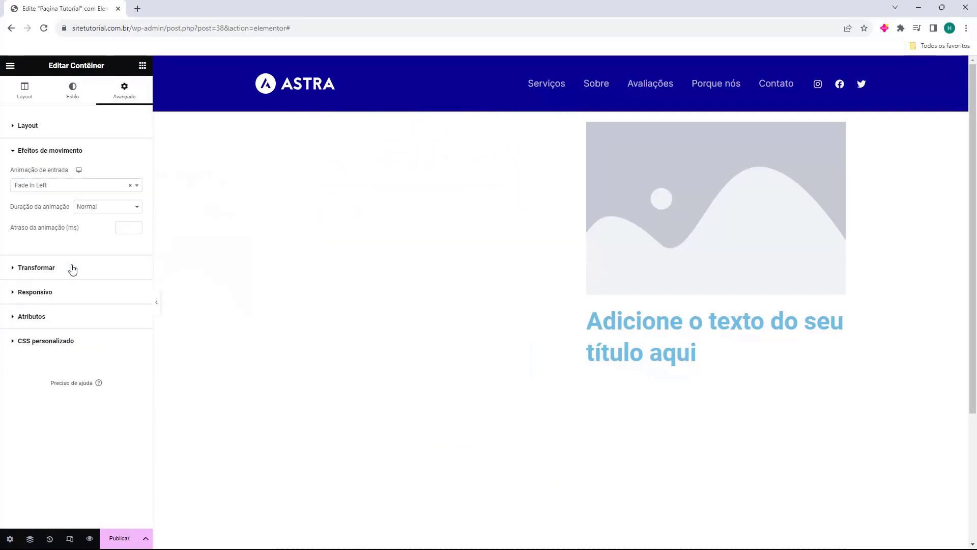
Step: Preview the page at tablet size, return to the desktop view, and review the left container's Transformar options
left_click(80, 179)
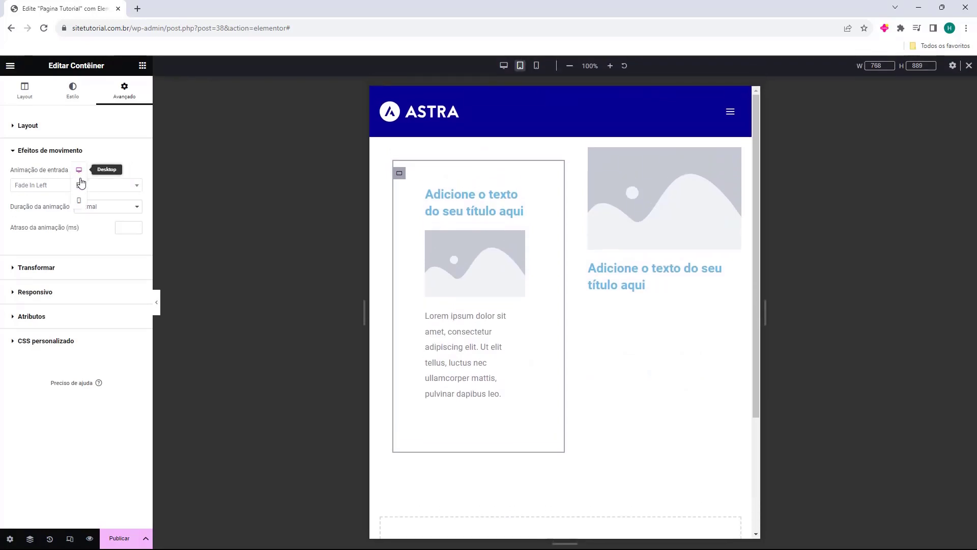
left_click(79, 170)
left_click(45, 177)
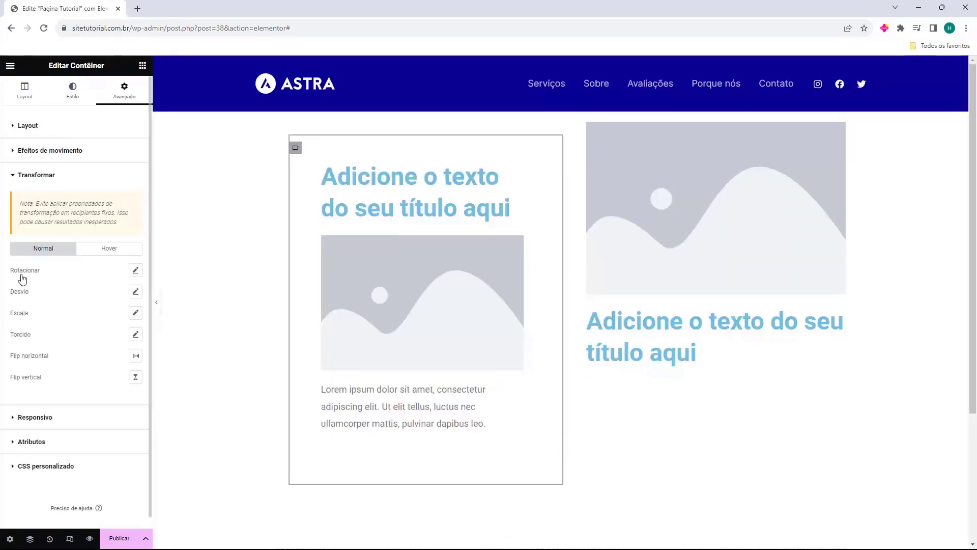
left_click(42, 174)
Step: Try hiding the left container on desktop in its responsive visibility settings and show it again
left_click(12, 204)
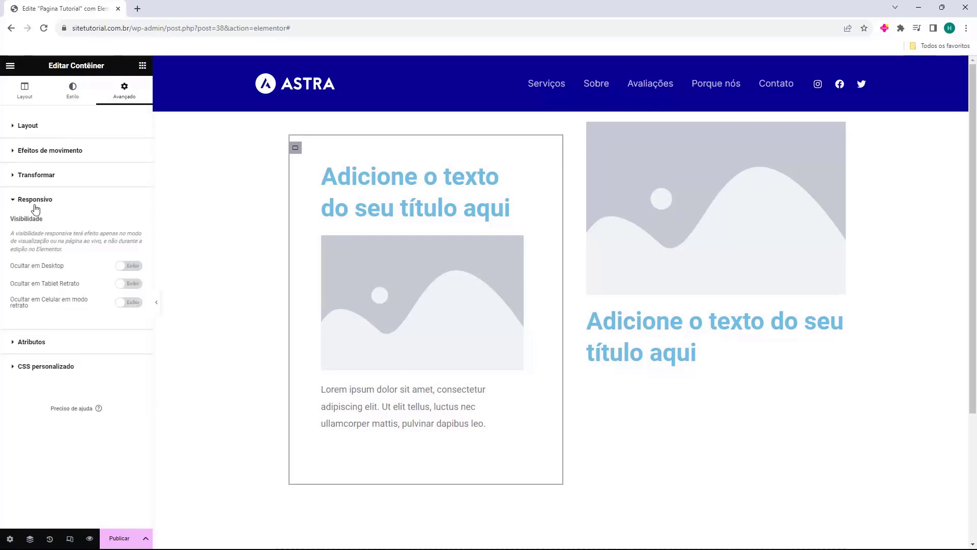
left_click(126, 266)
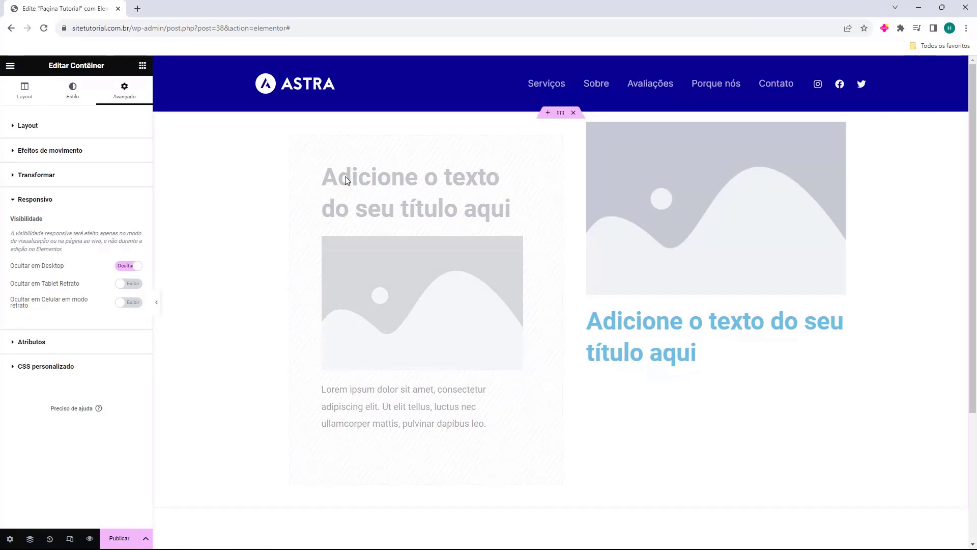
left_click(129, 265)
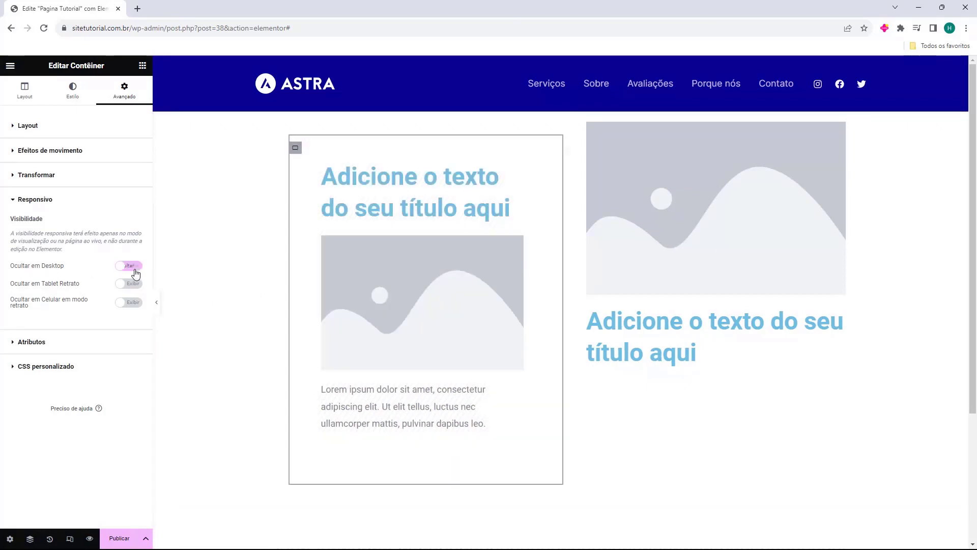
Step: Review the left container's attribute and custom CSS sections and return to its layout settings
left_click(31, 341)
left_click(23, 444)
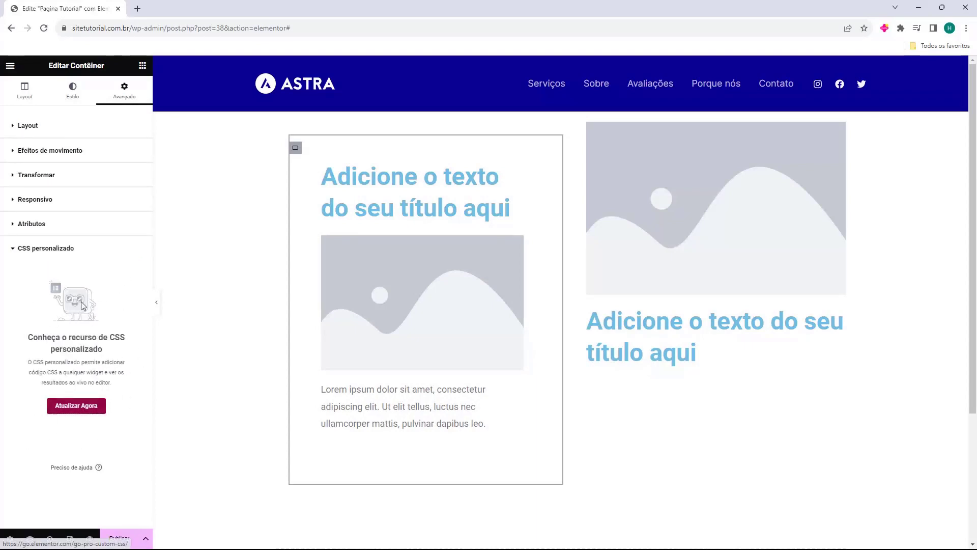
left_click(74, 92)
left_click(24, 91)
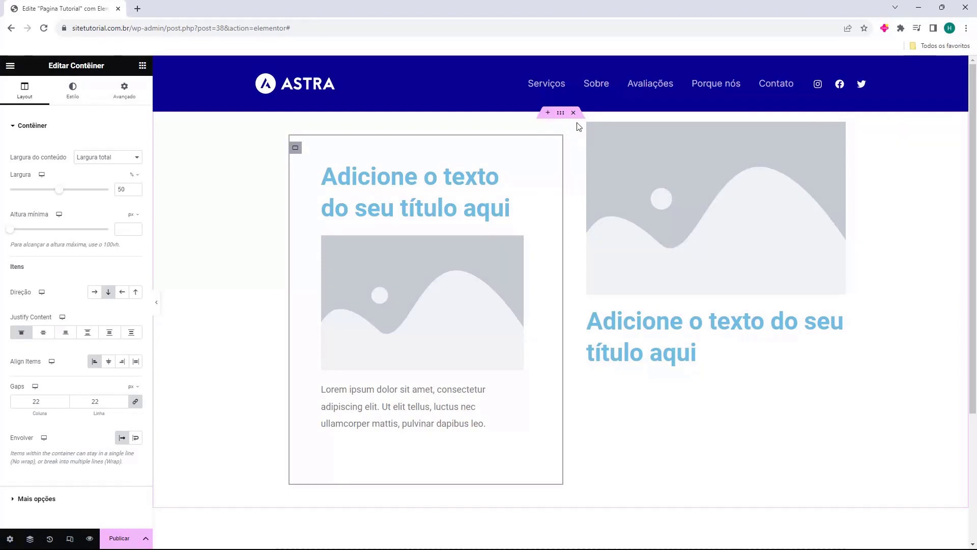
Step: Try inserting a new section above the two-column container and dismiss the empty placeholder
left_click(548, 114)
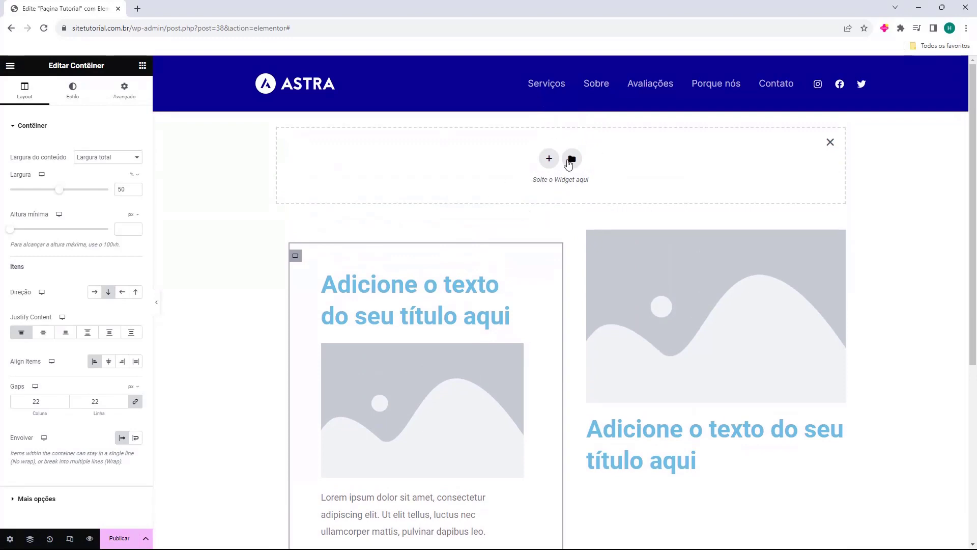
left_click(830, 143)
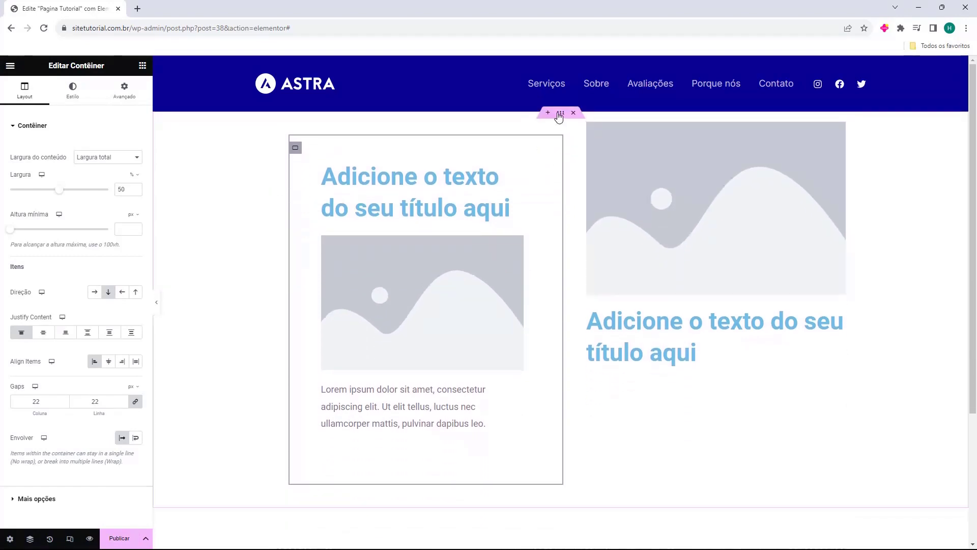
Step: Try the Largura total content width on the parent container, then return it to Boxed with a narrower width
left_click(559, 113)
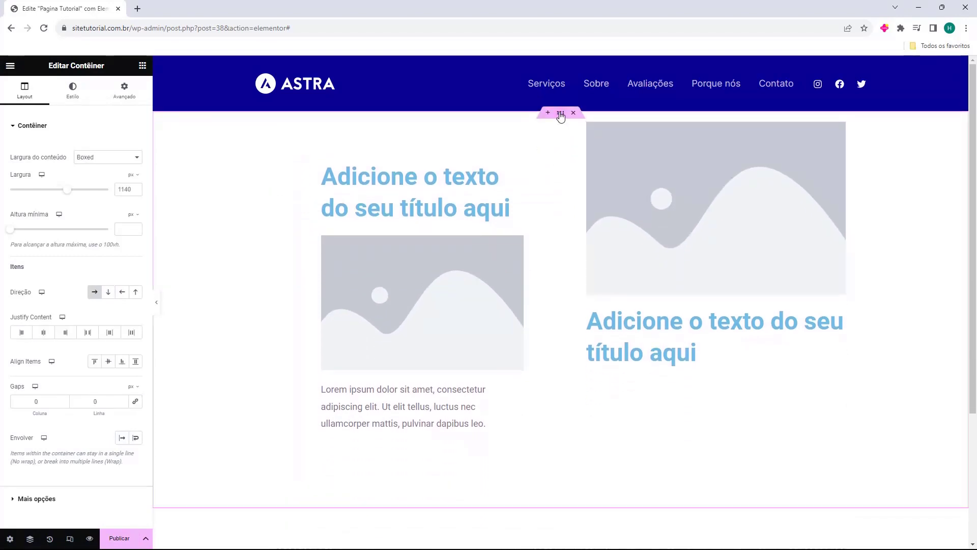
left_click(127, 163)
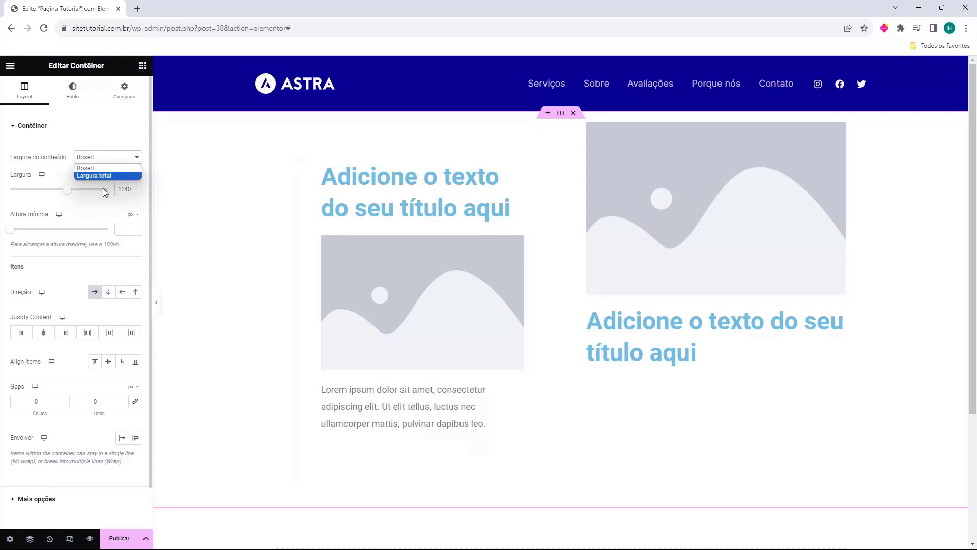
left_click(103, 178)
left_click(102, 162)
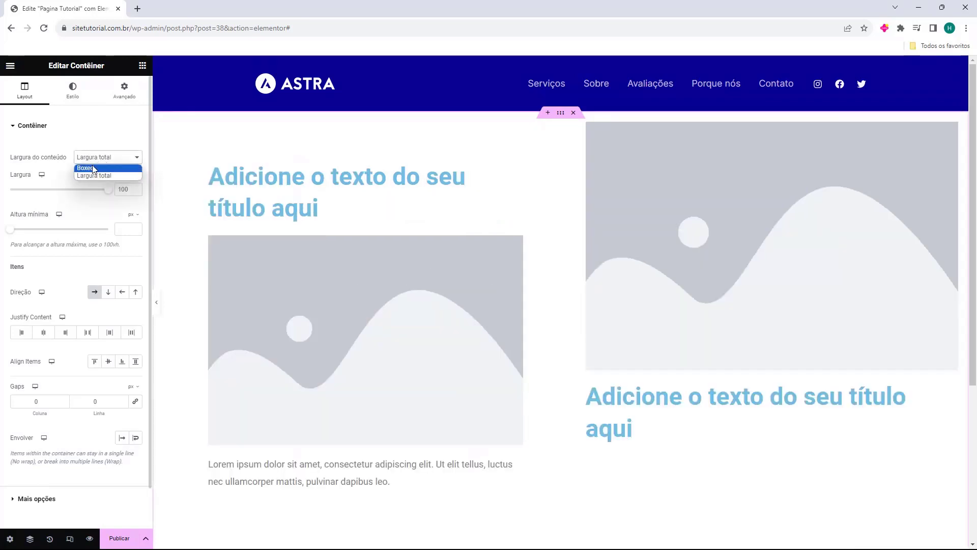
left_click(94, 169)
mouse_move(70, 192)
left_mouse_down()
mouse_move(88, 195)
mouse_move(58, 198)
left_mouse_up()
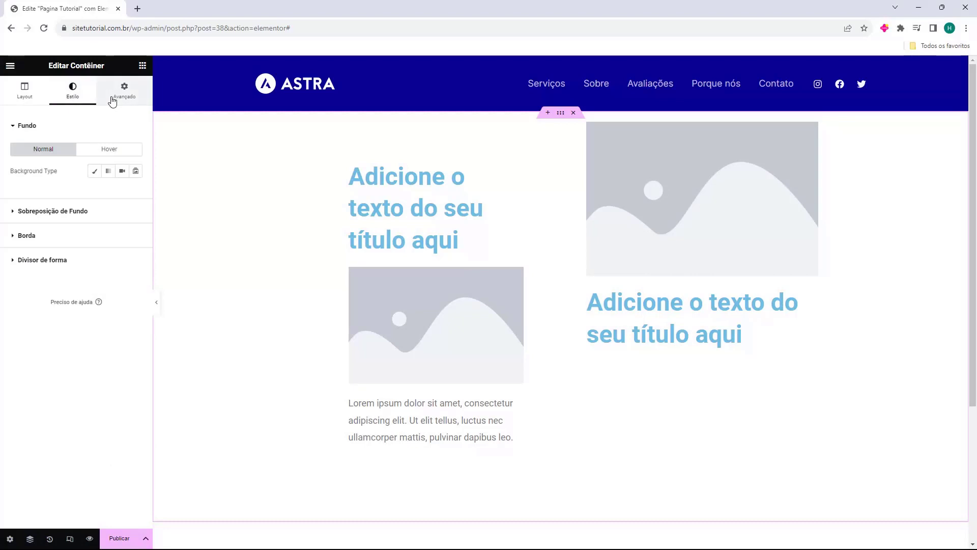
Step: Review the parent container's advanced and layout settings, then delete the two-column container from the page
left_click(113, 101)
left_click(35, 101)
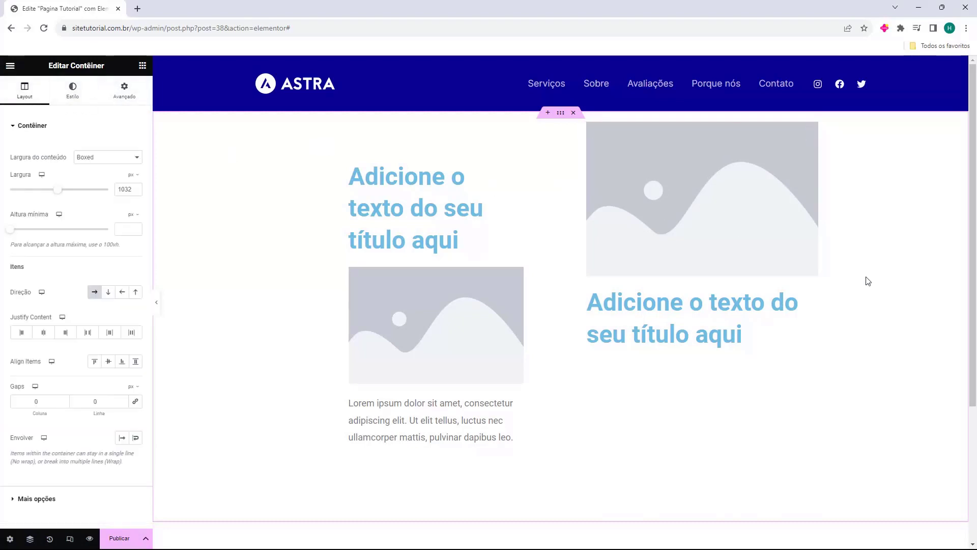
left_click(573, 113)
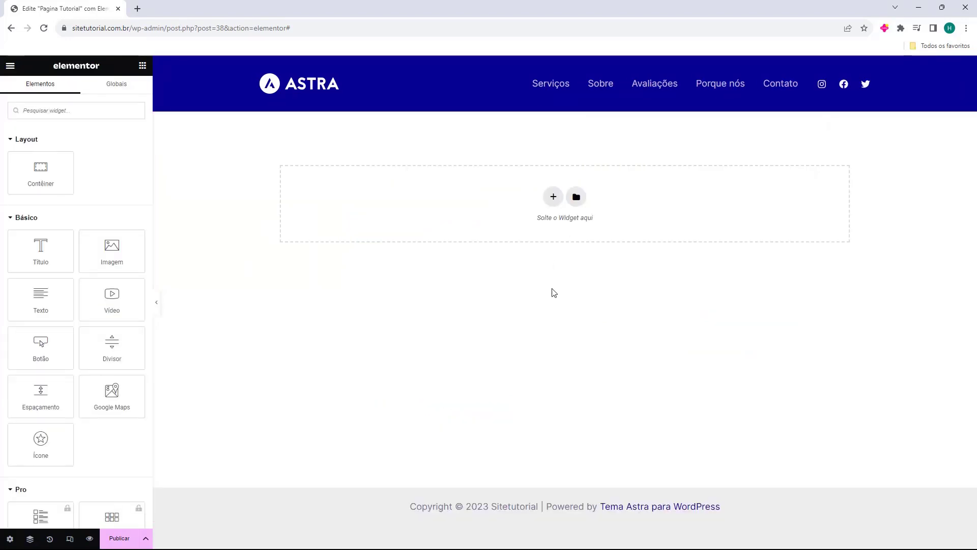
Step: Insert a four-column container and place a Título widget with an Imagem widget below it in the first column
left_click(553, 198)
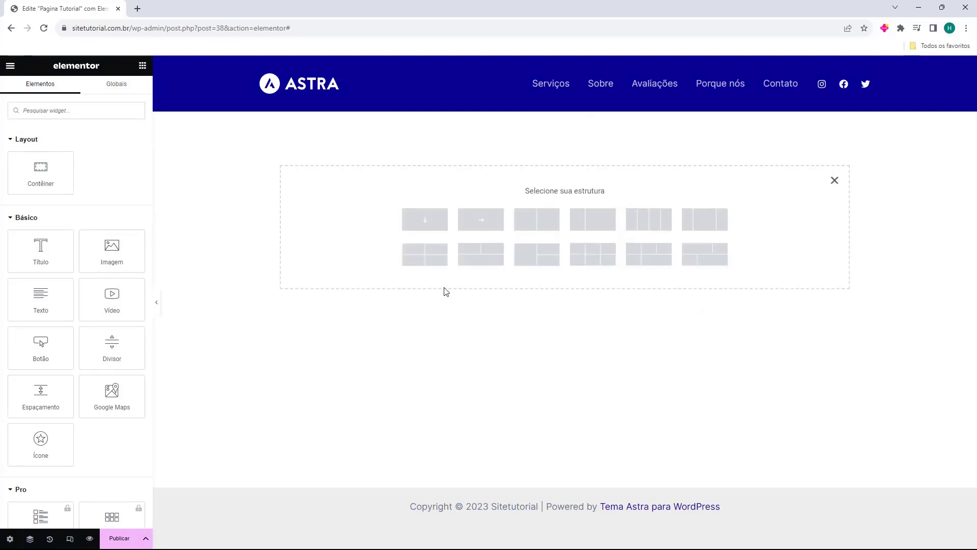
left_click(657, 227)
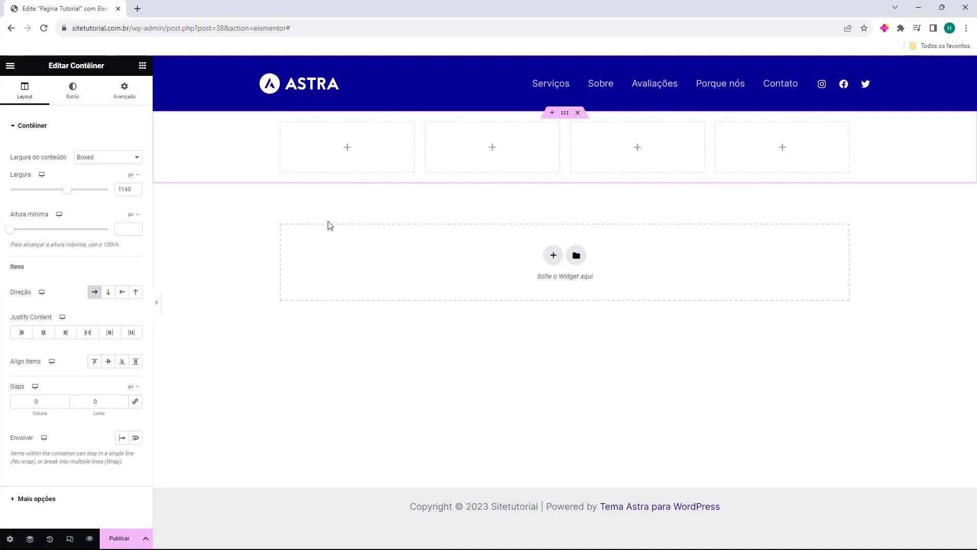
left_click(144, 67)
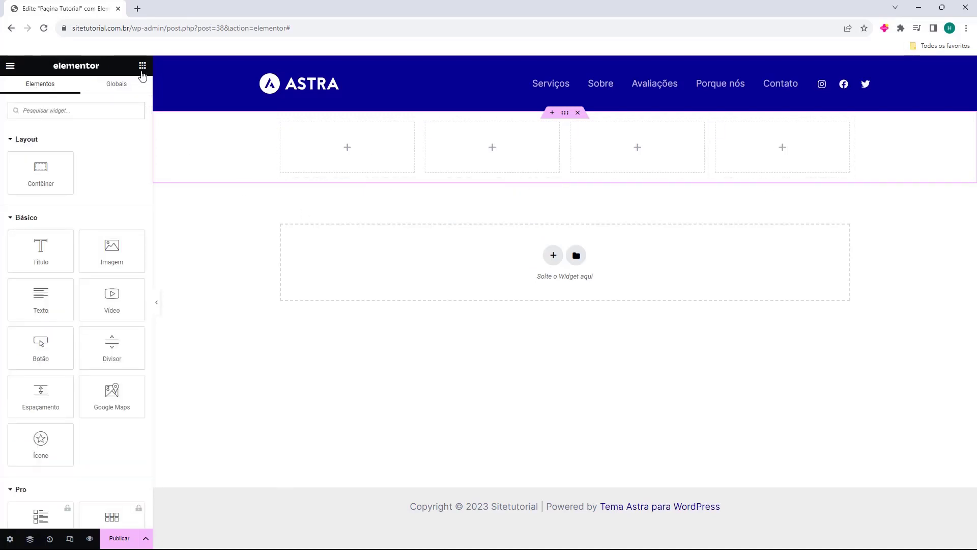
left_click_drag(71, 263, 355, 157)
left_click(143, 65)
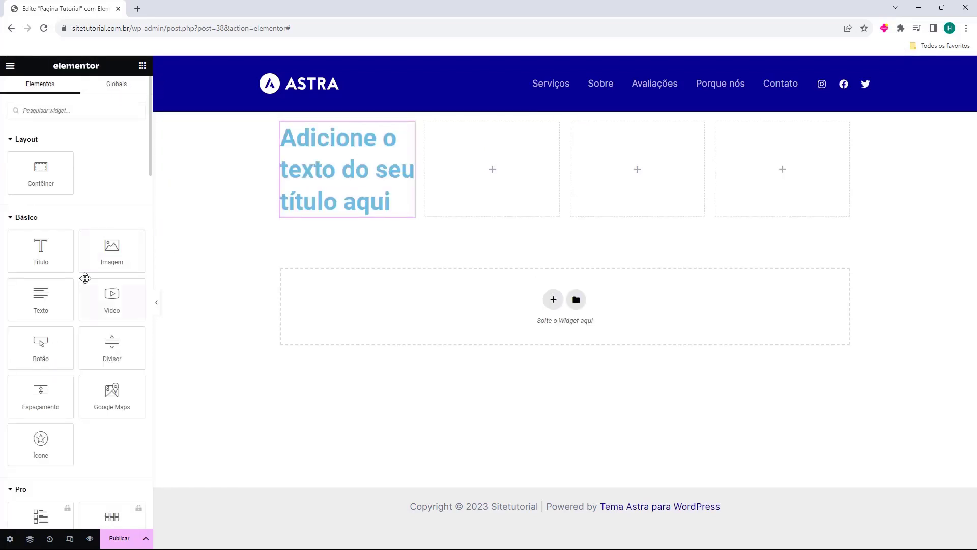
left_click_drag(112, 252, 356, 219)
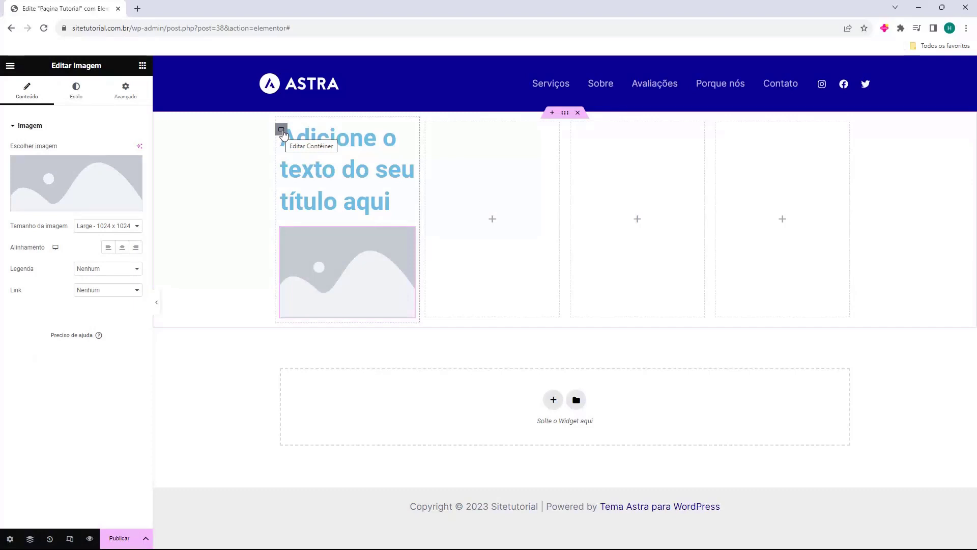
Step: Duplicate the inner container holding the title and image twice within the row
right_click(284, 134)
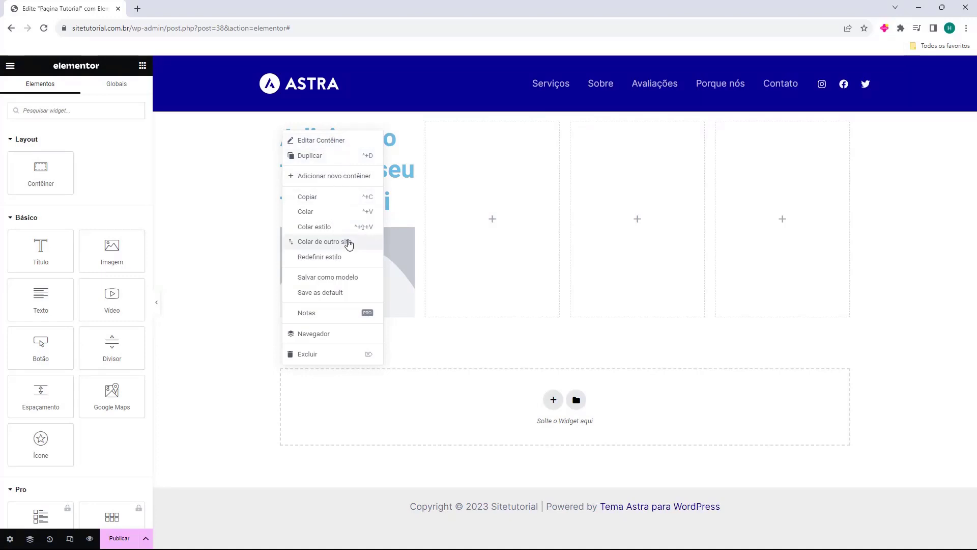
left_click(324, 156)
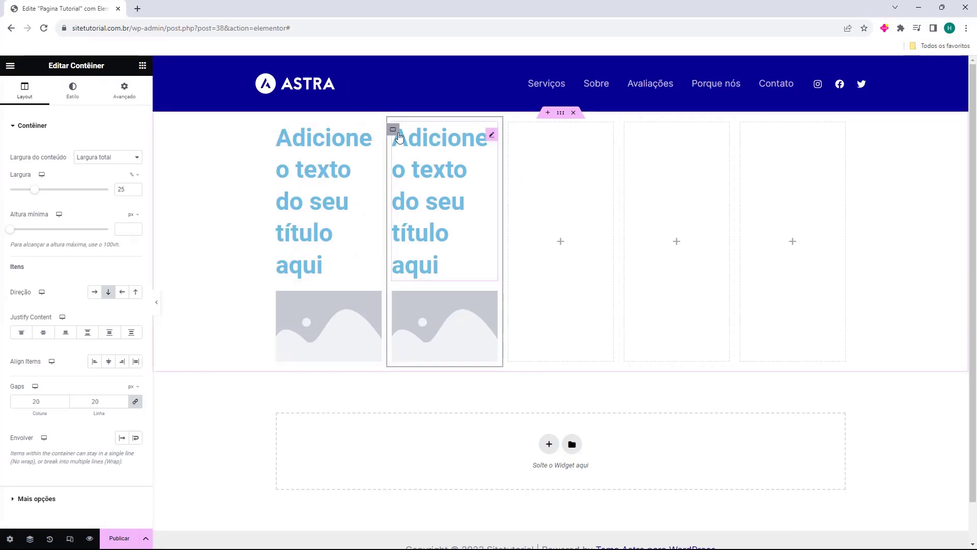
right_click(399, 136)
left_click(407, 160)
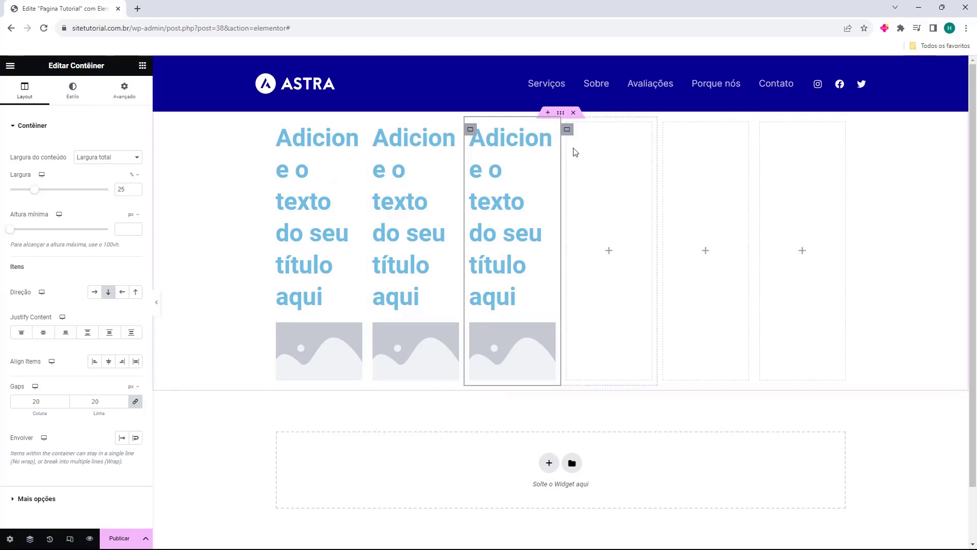
Step: Delete the three empty inner containers beside the filled columns
left_click(568, 132)
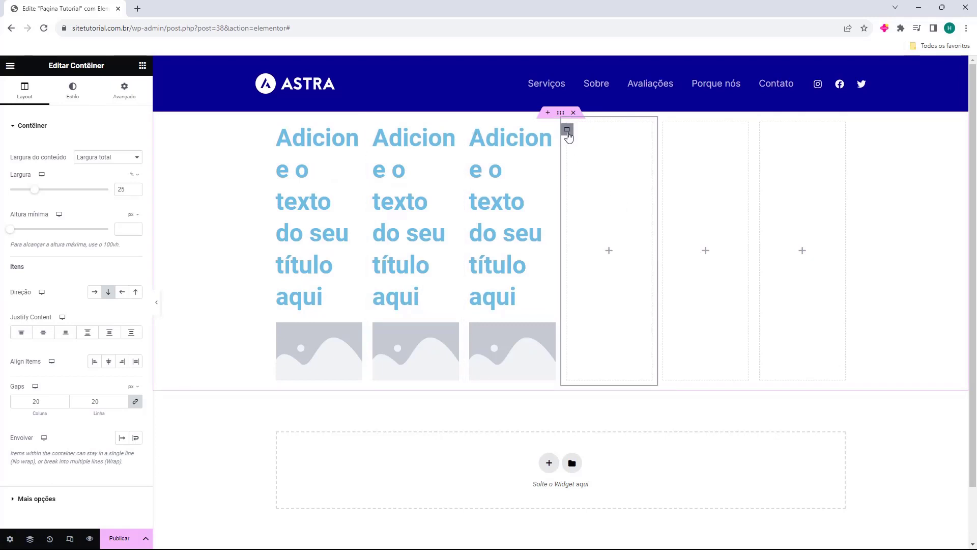
right_click(568, 133)
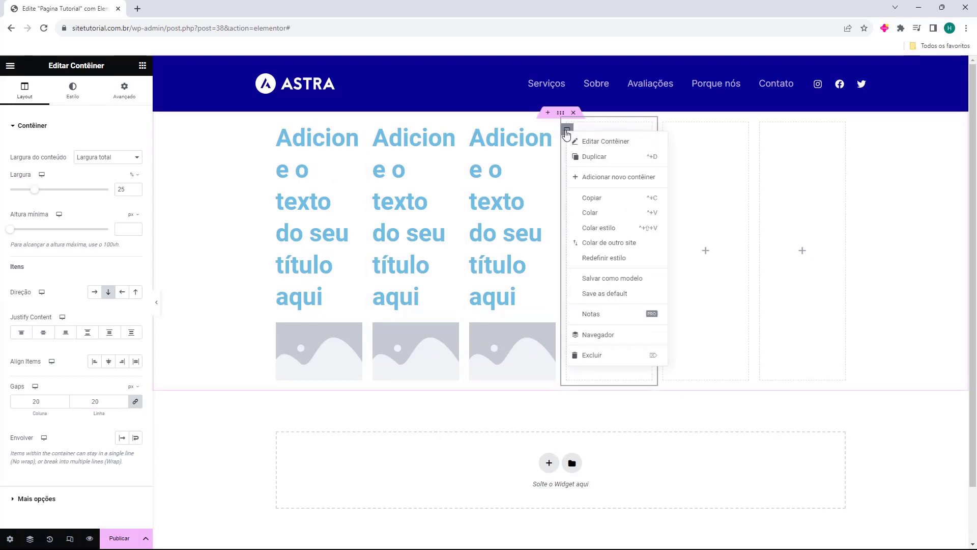
left_click(580, 355)
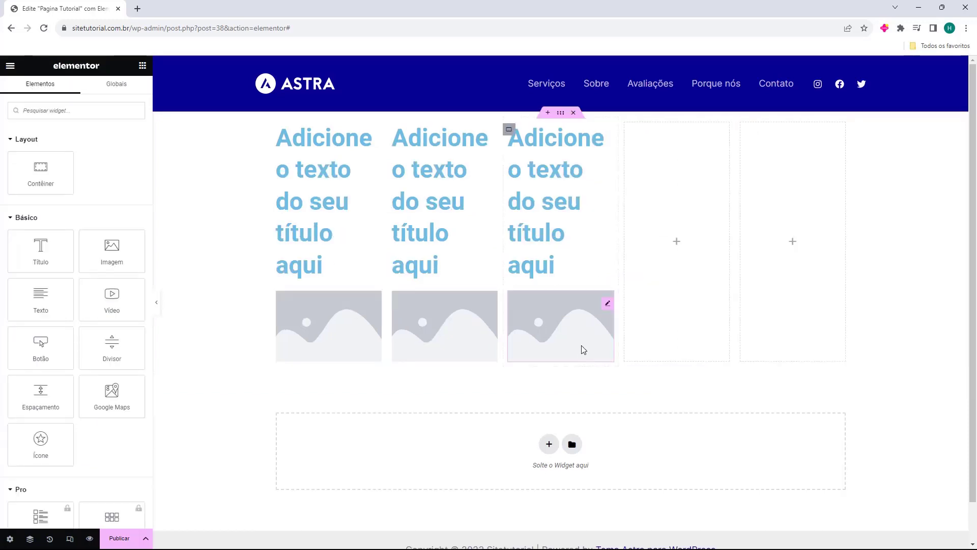
right_click(630, 134)
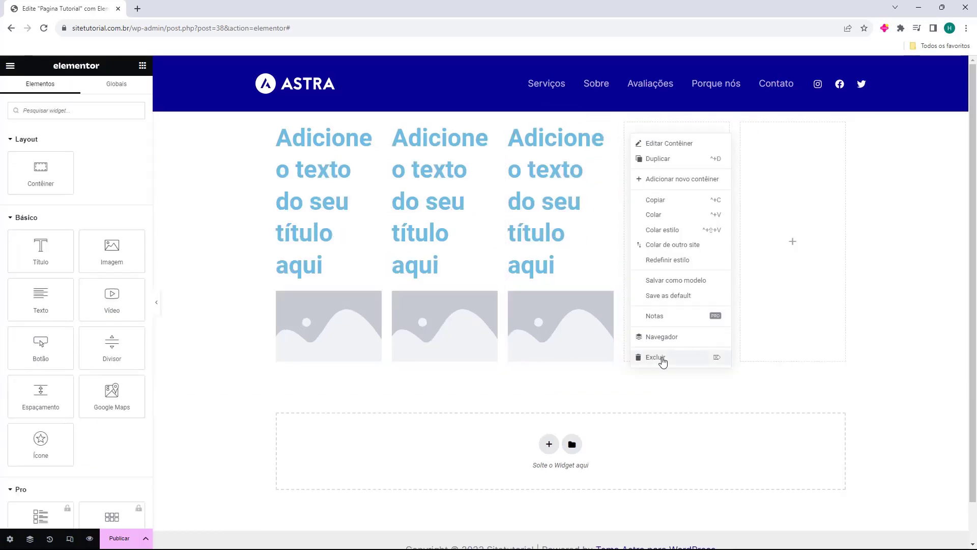
left_click(661, 360)
right_click(716, 131)
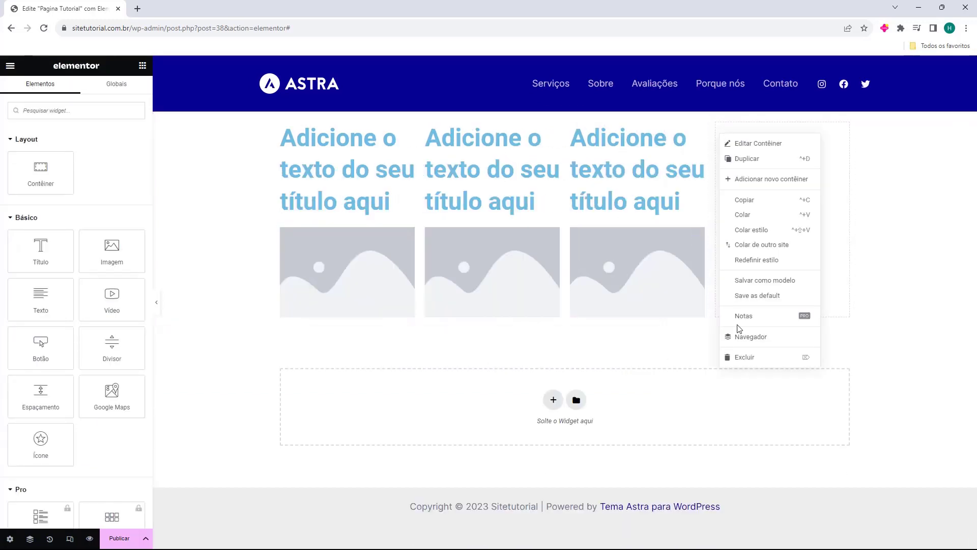
left_click(740, 358)
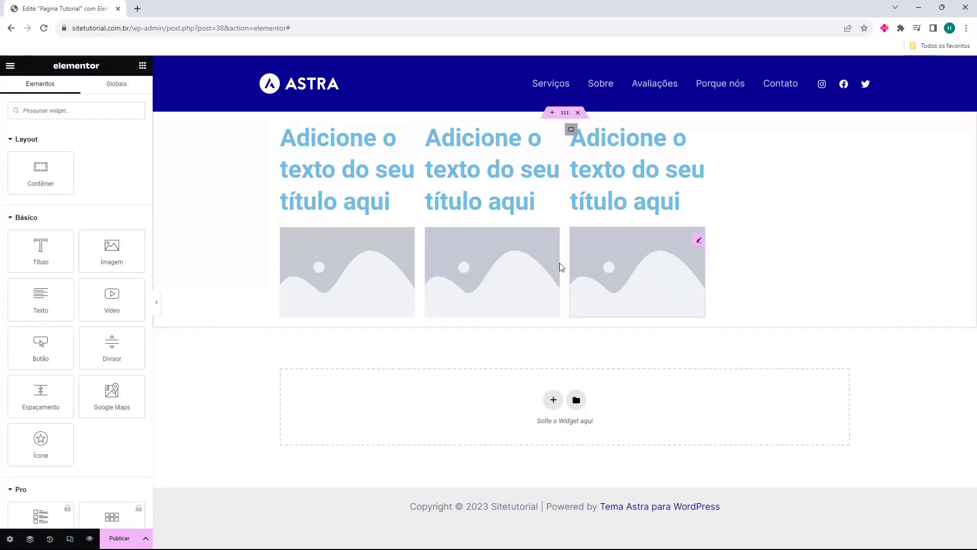
Step: Duplicate the last filled column to make a fourth and retitle the four headings 1, 2, 3 and 4
right_click(574, 131)
left_click(595, 153)
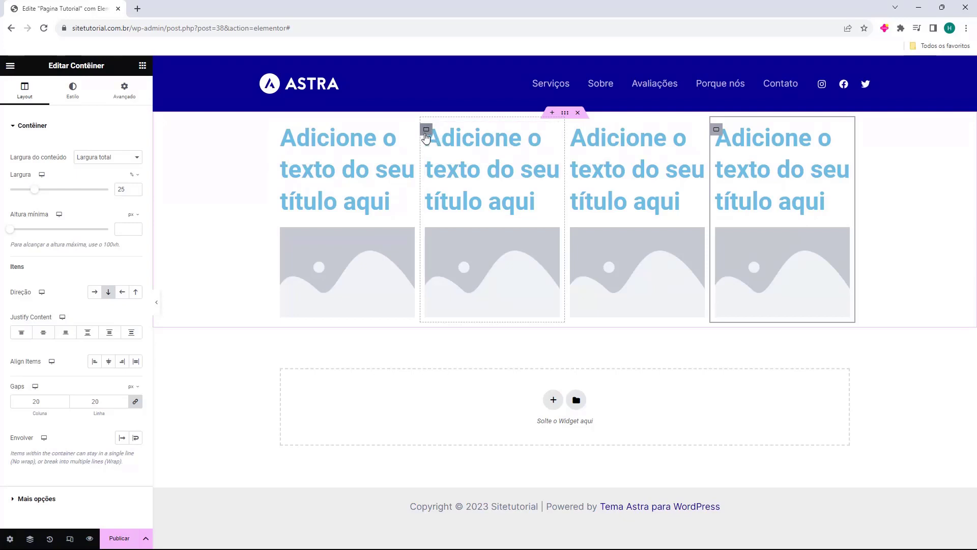
left_click(354, 158)
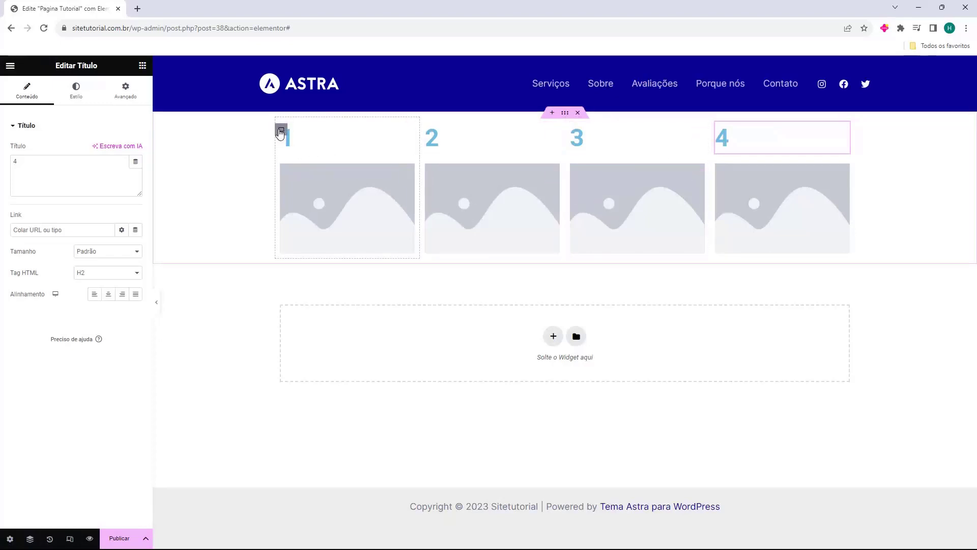
Step: Reorder the inner containers by moving column 1 to third place and column 4 ahead of it
left_click_drag(281, 132, 567, 154)
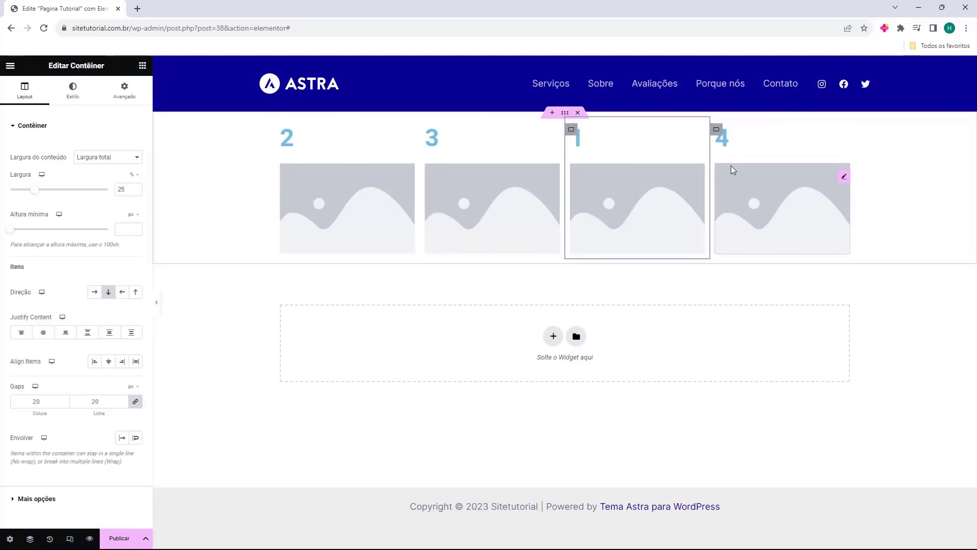
left_click_drag(716, 133, 523, 153)
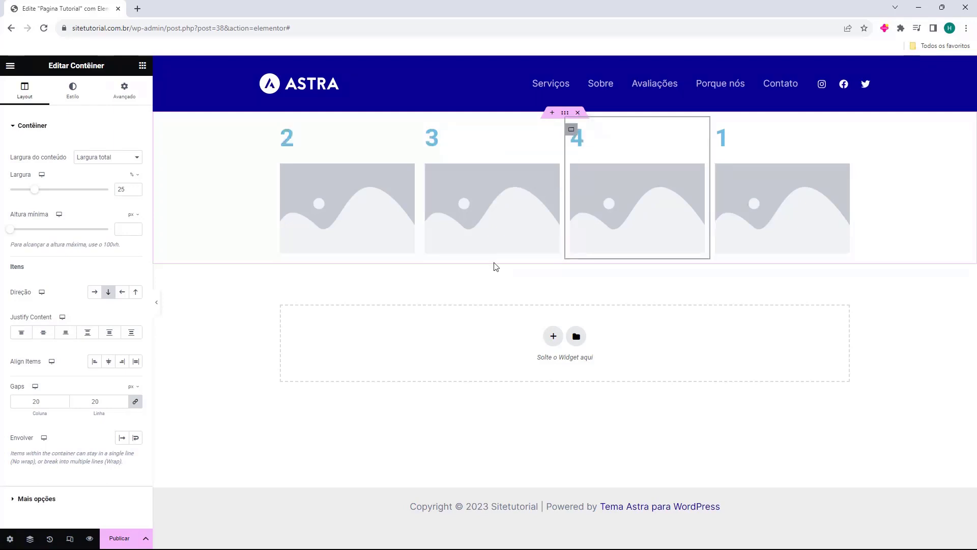
Step: Delete the four-column container and insert a container structure with two rows of three columns
left_click(577, 113)
left_click(553, 197)
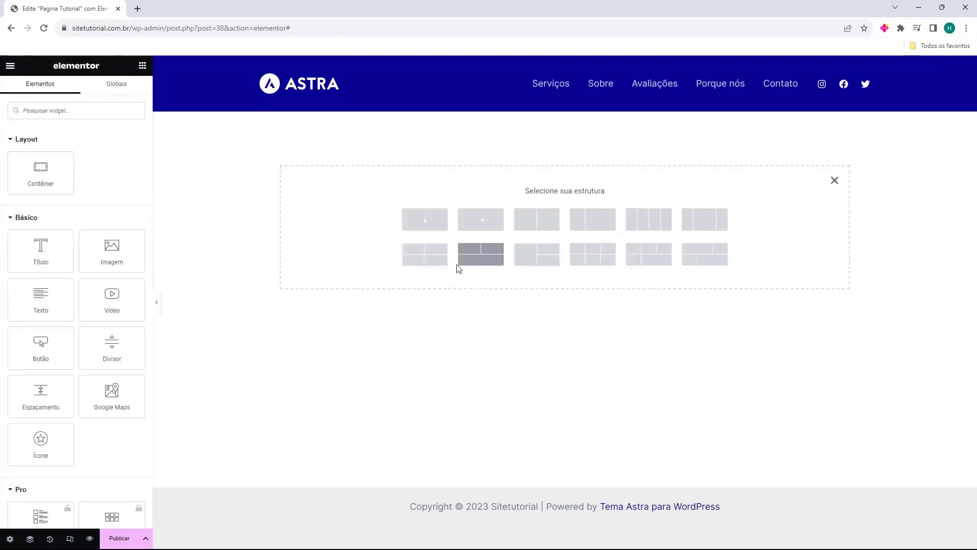
left_click(597, 261)
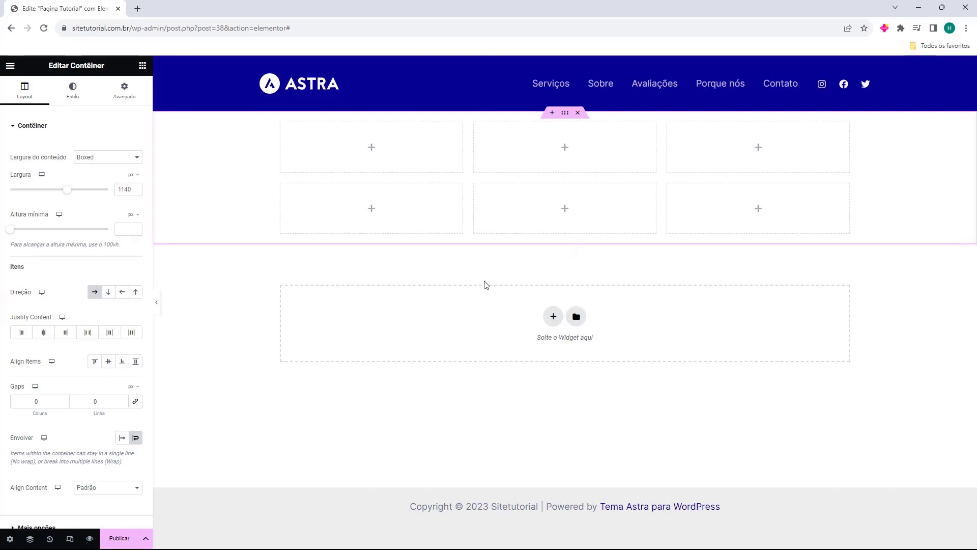
Step: Add an equal two-column container below the grid, followed by a three-column container with a wider middle column
left_click(549, 316)
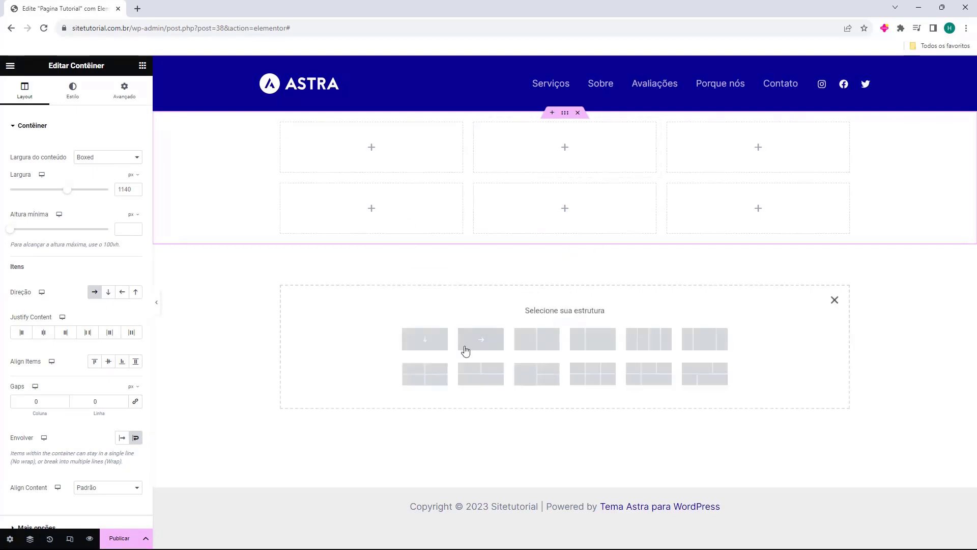
left_click(515, 347)
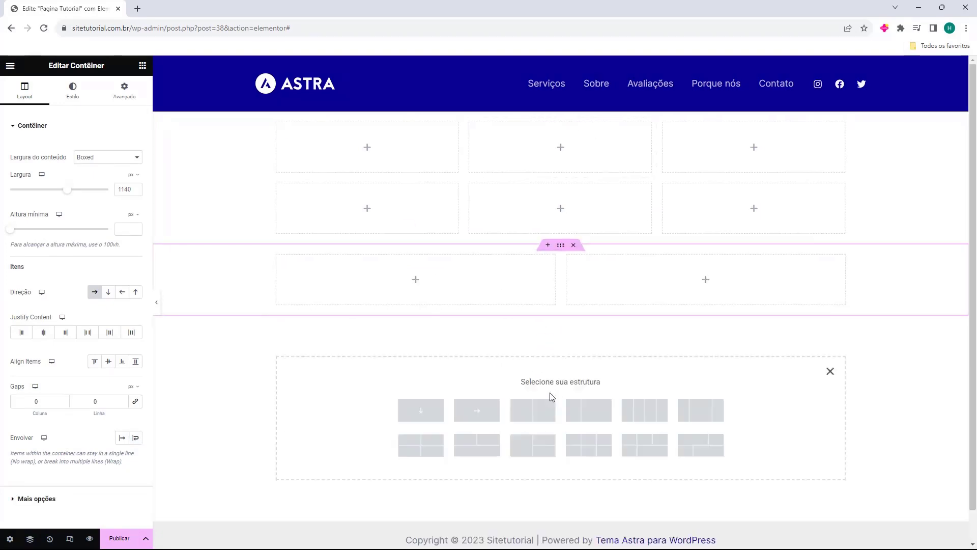
left_click(700, 410)
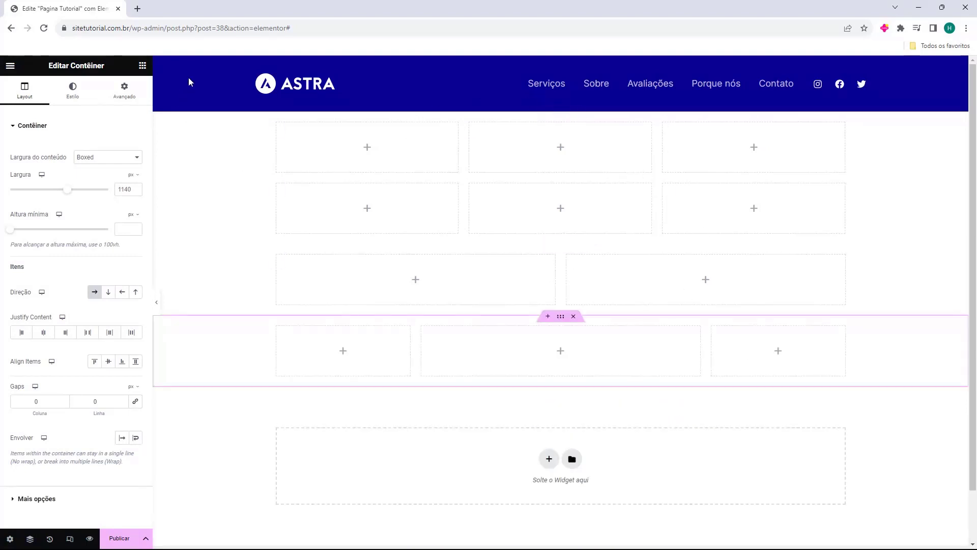
Step: Return to the widget list and publish the page
left_click(143, 65)
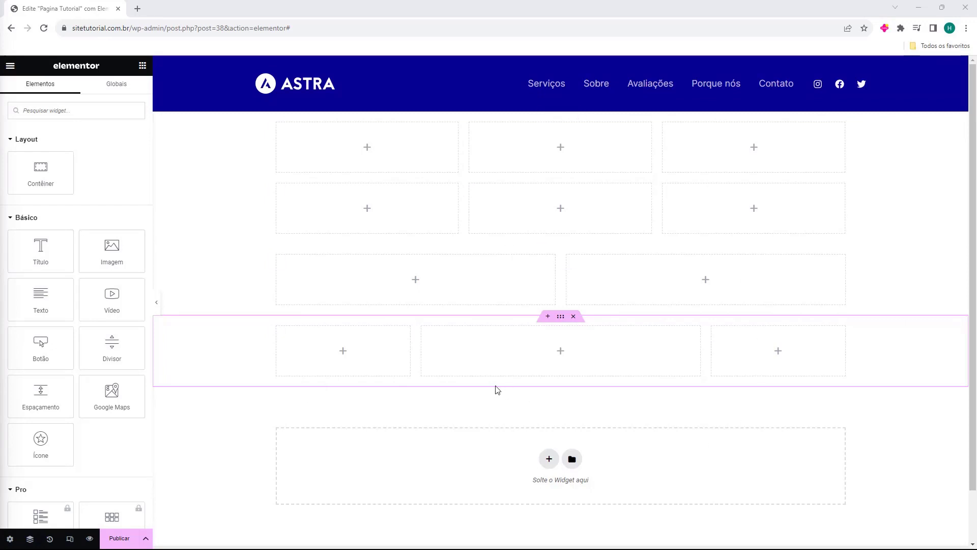
left_click(337, 404)
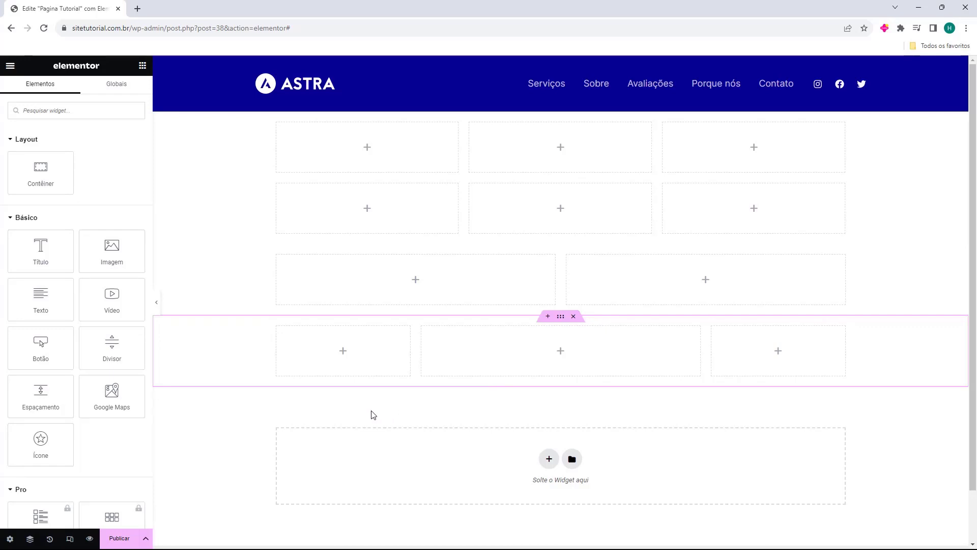
left_click(119, 540)
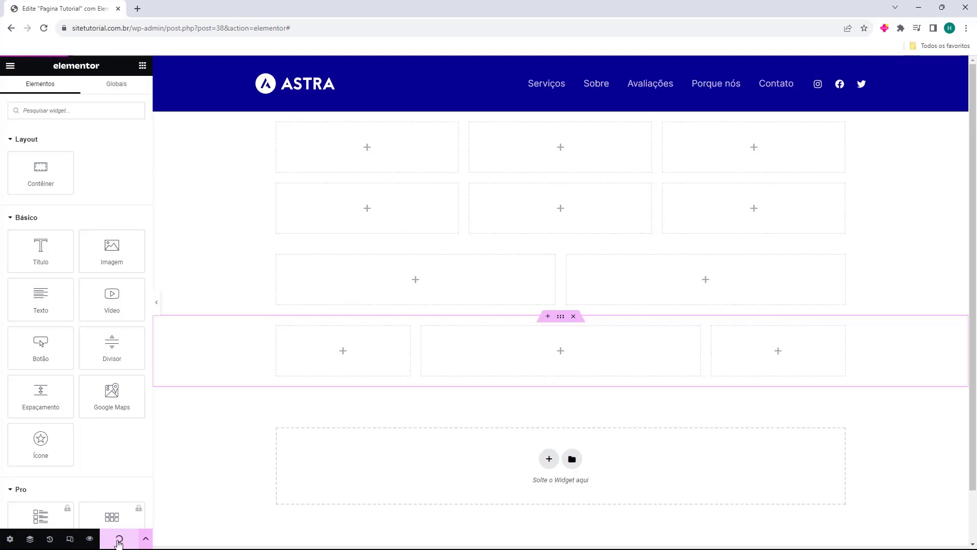